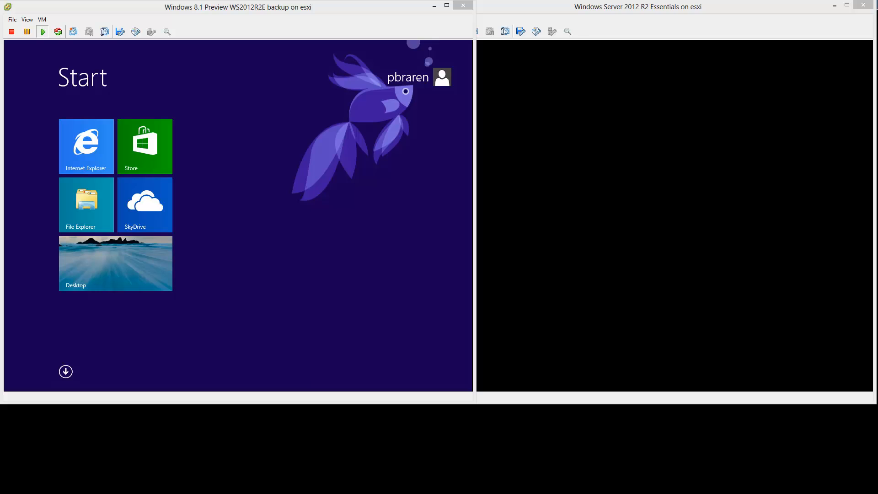
- Focus the Windows 8.1 VM console and switch from its Start screen to the desktop
{"action": "left_click", "coordinate": [102, 255]}
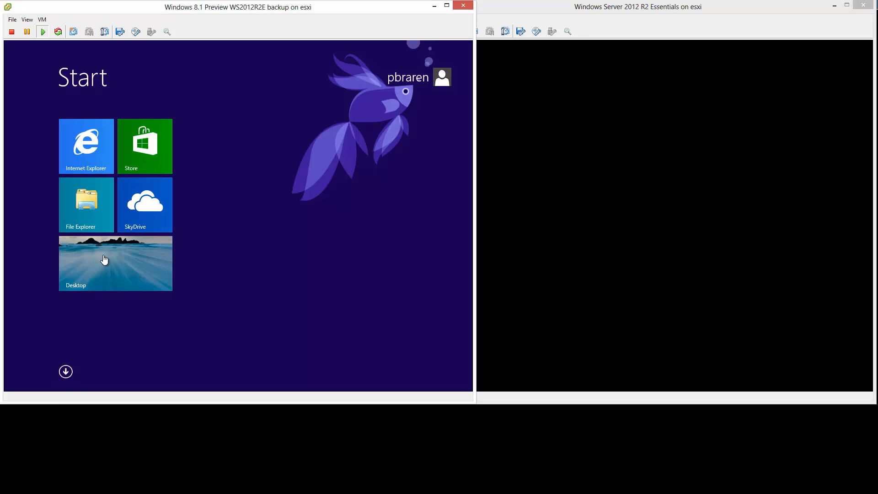
{"action": "left_click", "coordinate": [139, 254]}
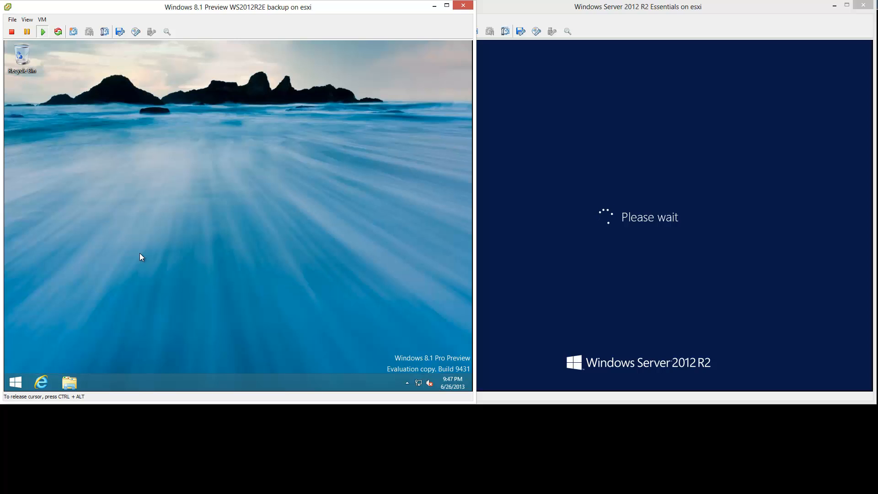
- Open the Ethernet 2 IPv4 properties from the Network and Sharing Center
{"action": "right_click", "coordinate": [419, 382]}
{"action": "left_click", "coordinate": [414, 374]}
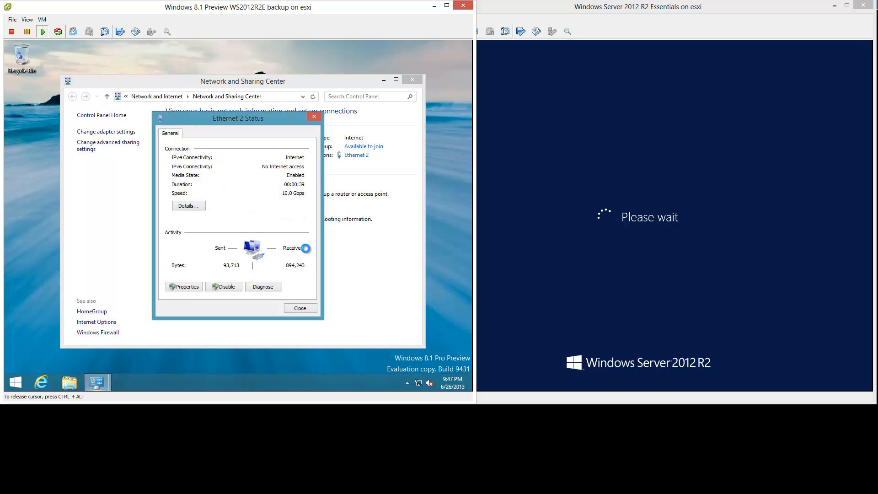
{"action": "left_click", "coordinate": [190, 287]}
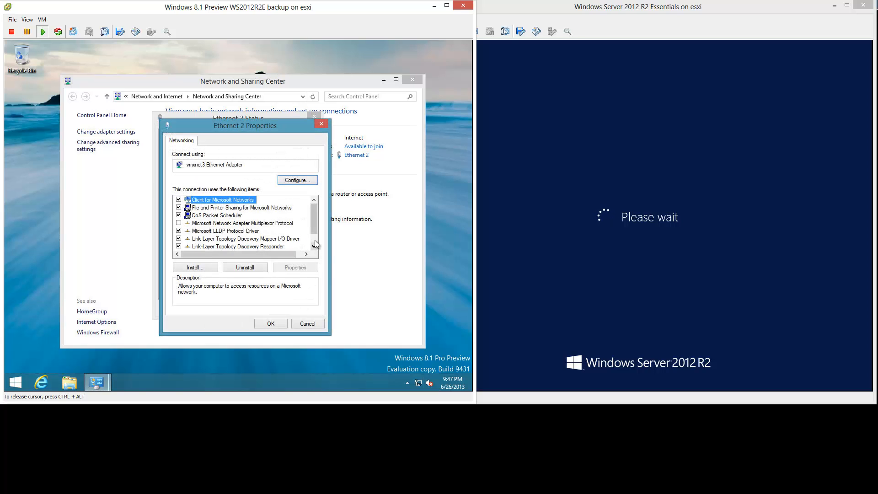
{"action": "left_click", "coordinate": [314, 240]}
{"action": "left_click", "coordinate": [256, 246]}
{"action": "double_click", "coordinate": [256, 246]}
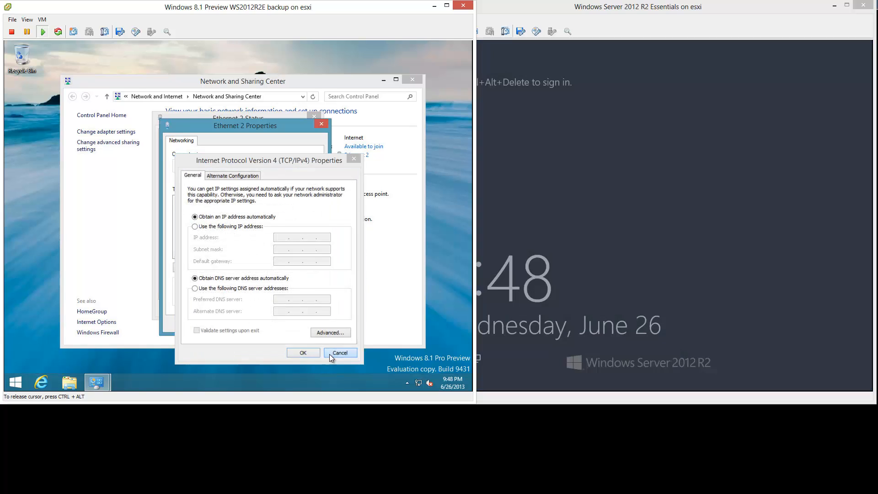
- Cancel the IPv4, Ethernet 2 and Network and Sharing Center windows unchanged, then focus the server console
{"action": "left_click", "coordinate": [339, 352]}
{"action": "left_click", "coordinate": [295, 324]}
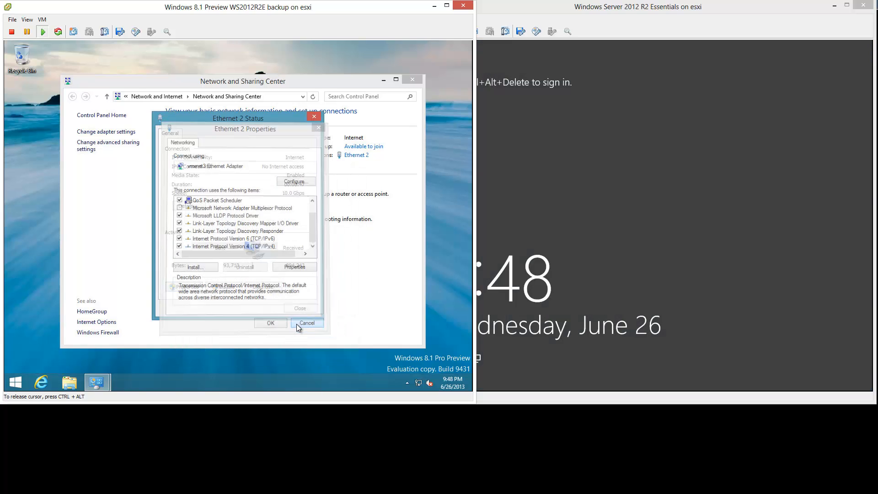
{"action": "left_click", "coordinate": [296, 308]}
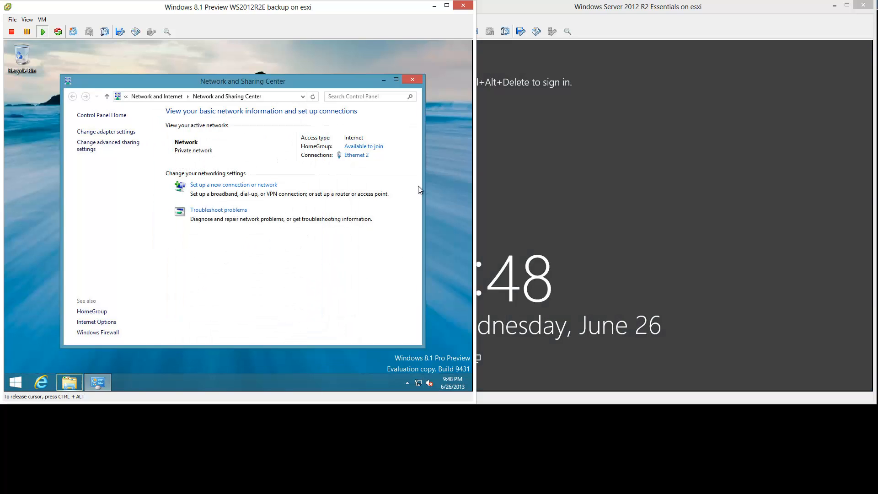
{"action": "left_click", "coordinate": [409, 81]}
{"action": "left_click", "coordinate": [619, 206]}
- Sign in to the server VM with its password and go to the desktop
{"action": "key", "text": "ctrl+alt+Insert"}
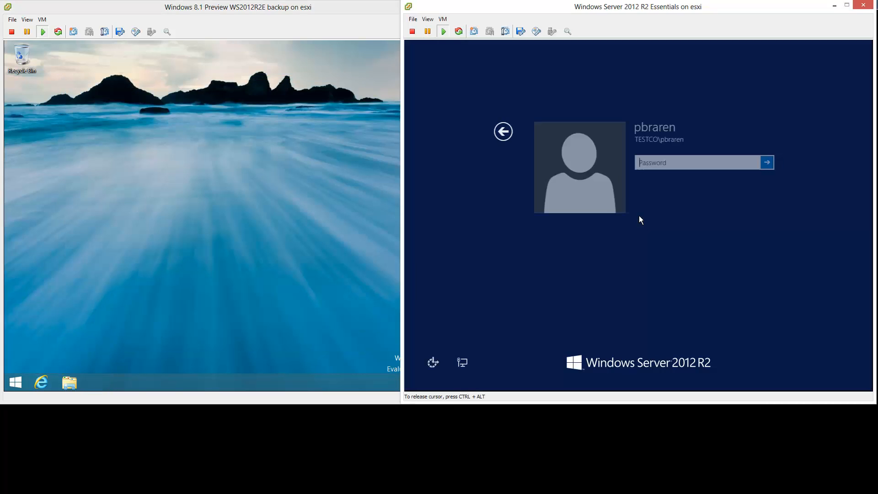
{"action": "type", "text": "*********"}
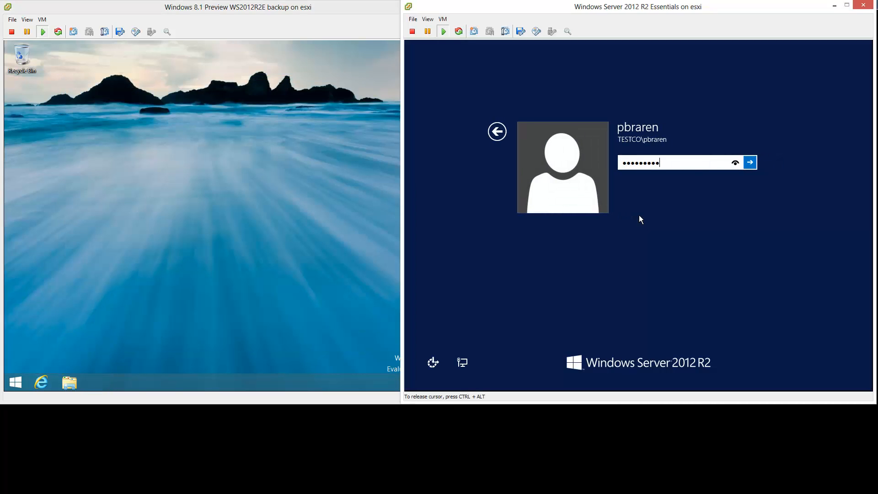
{"action": "key", "text": "Return"}
{"action": "left_click", "coordinate": [525, 311]}
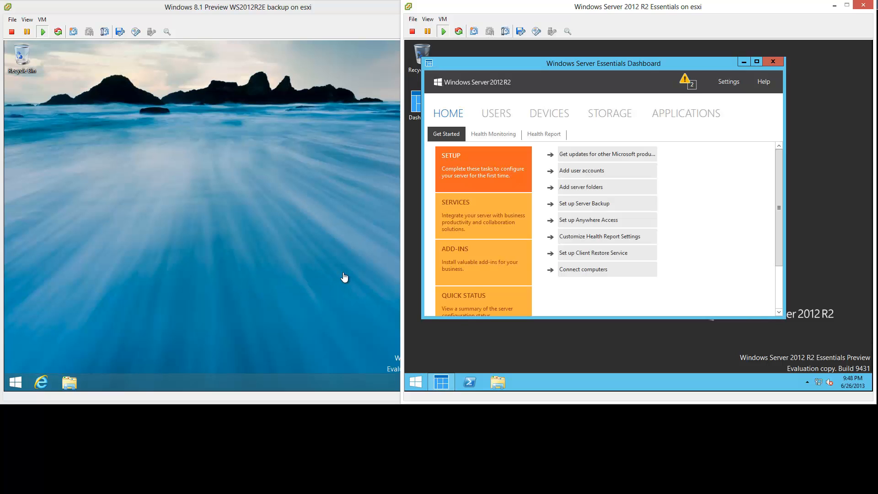
- Reposition and resize the Dashboard window and show its Devices list
{"action": "left_click_drag", "start_coordinate": [655, 64], "coordinate": [675, 51]}
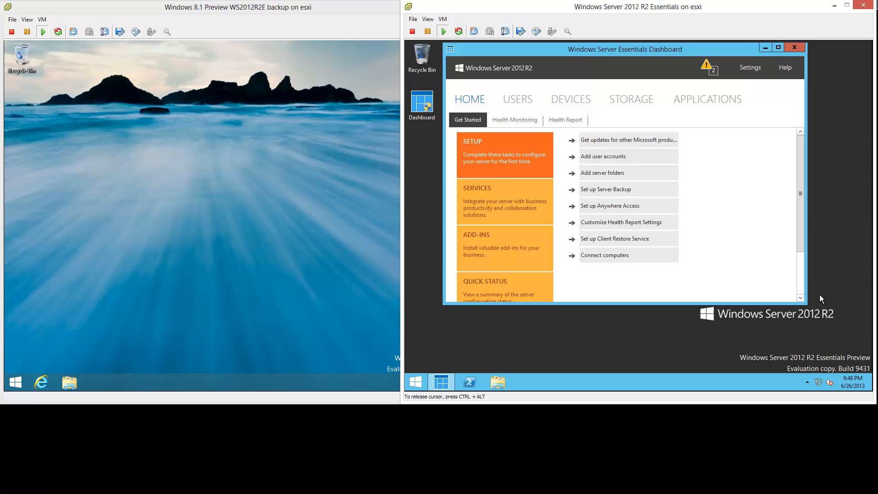
{"action": "left_click_drag", "start_coordinate": [807, 302], "coordinate": [869, 352]}
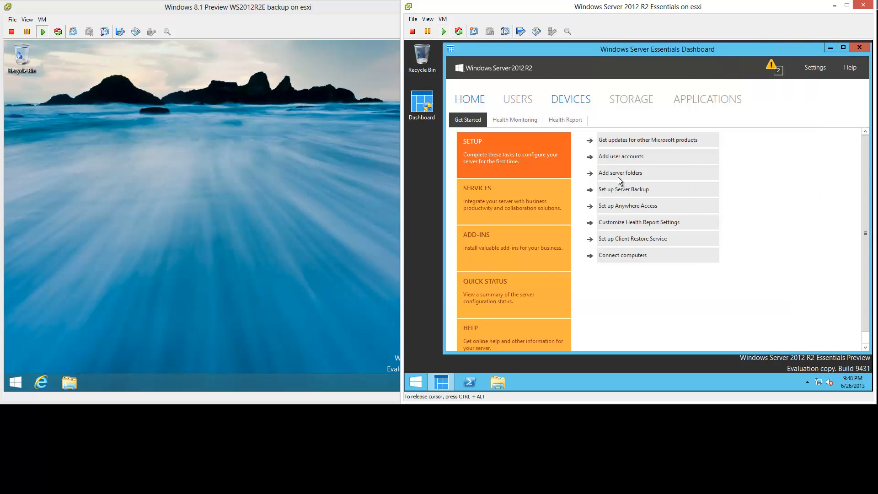
{"action": "left_click", "coordinate": [576, 103]}
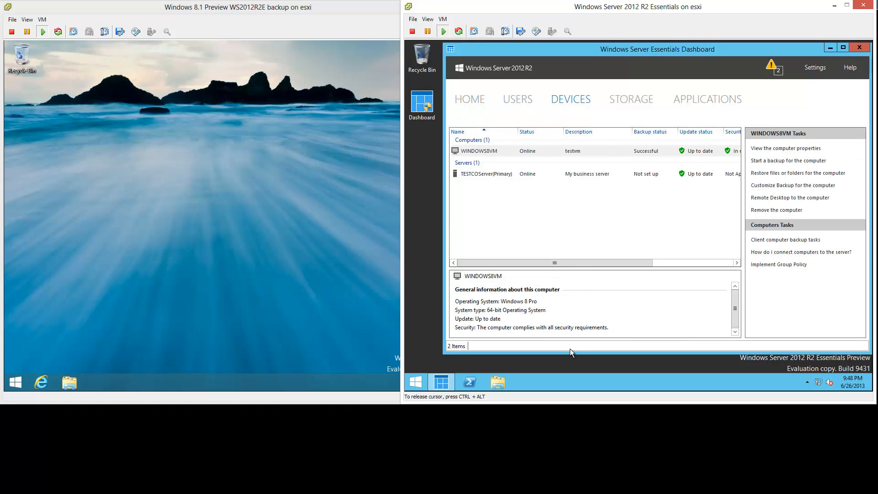
{"action": "left_click_drag", "start_coordinate": [569, 353], "coordinate": [569, 348]}
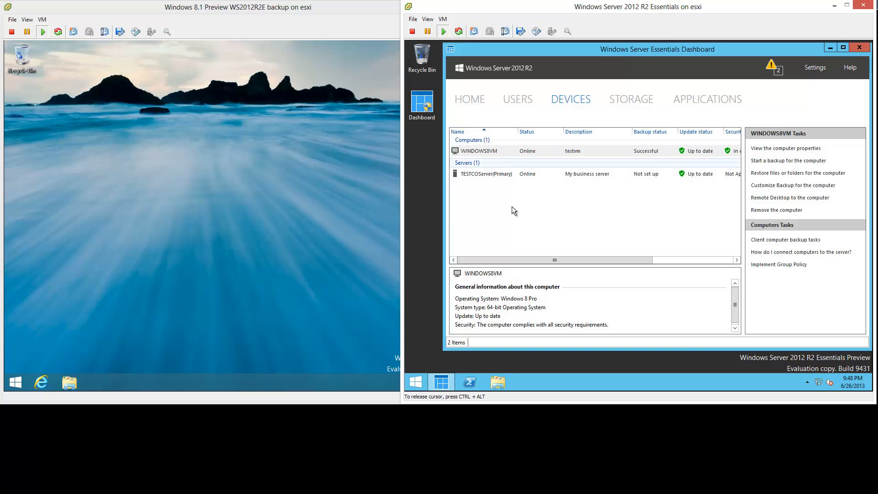
- Check that Windows 8.1's System window shows computer windows81vm1 in WORKGROUP, then close it
{"action": "left_click", "coordinate": [196, 184]}
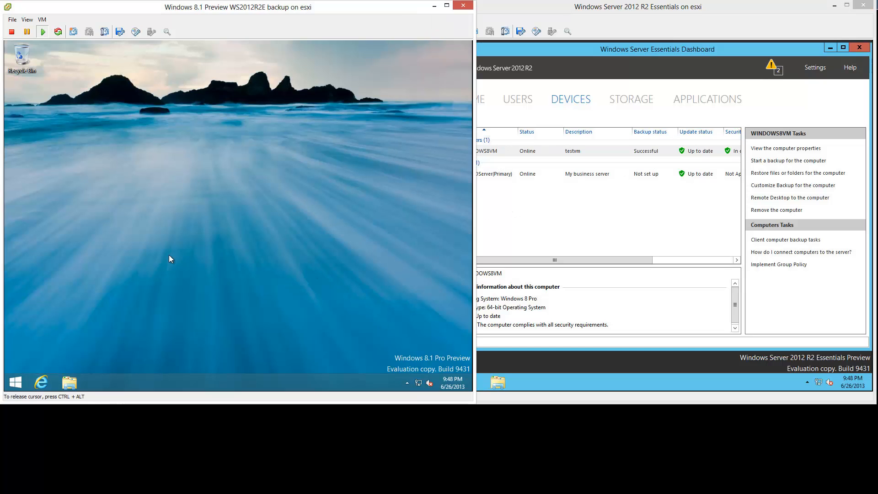
{"action": "key", "text": "super+x"}
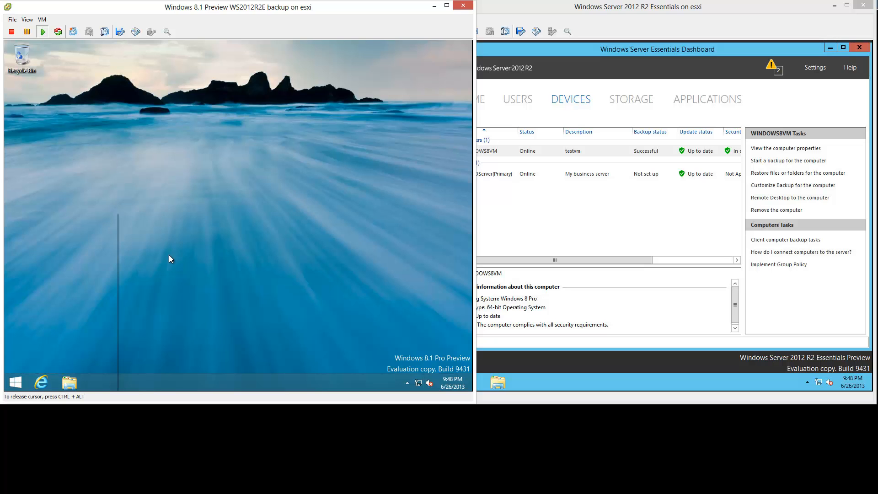
{"action": "left_click", "coordinate": [39, 247]}
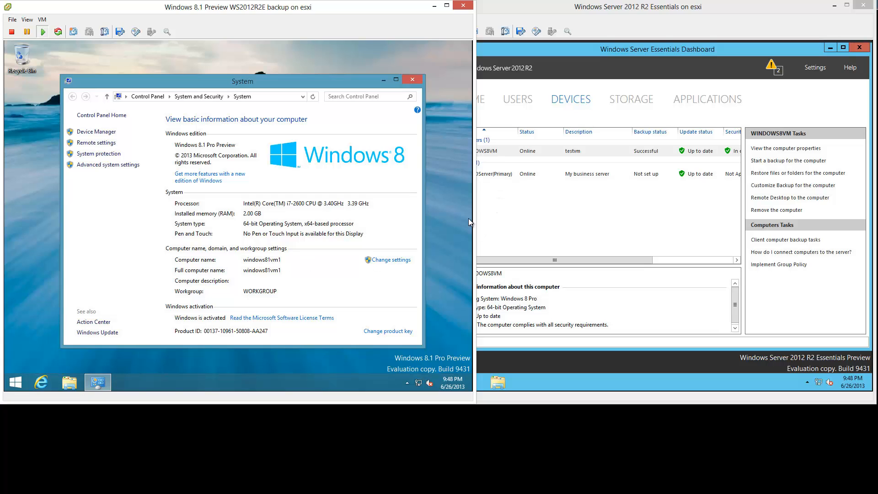
{"action": "left_click", "coordinate": [413, 81]}
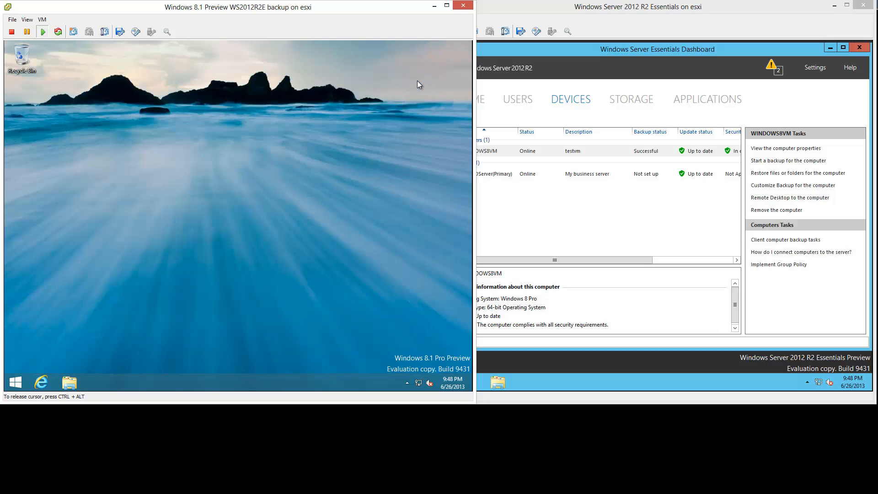
- Search in Internet Explorer for 'skip domain join site:tinkertry.com'
{"action": "left_click", "coordinate": [41, 382]}
{"action": "type", "text": "skip "}
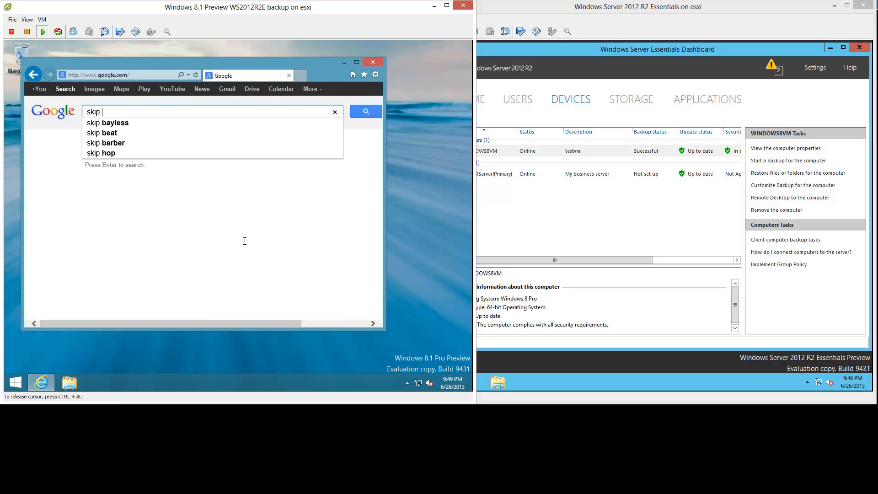
{"action": "type", "text": "domain join "}
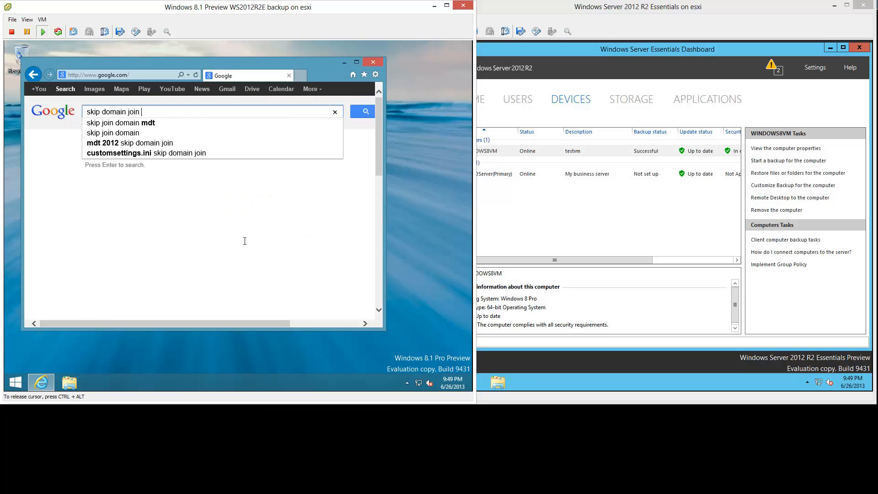
{"action": "type", "text": "site:tinkertry.com"}
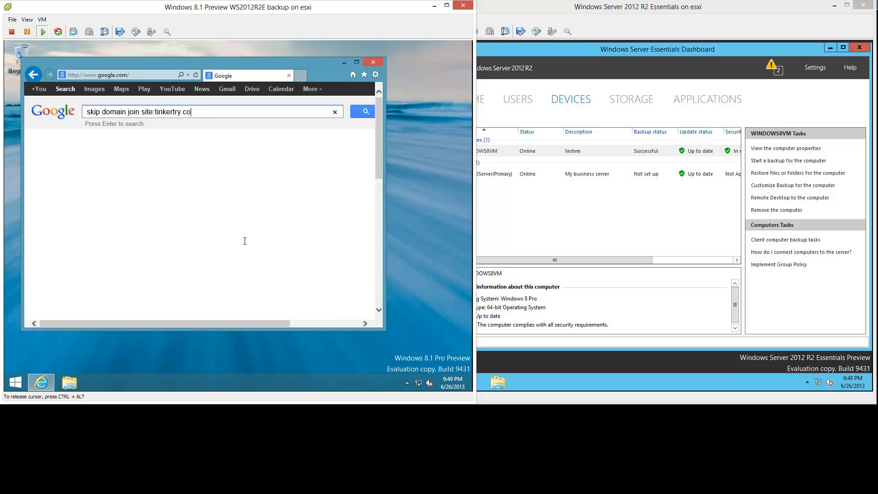
{"action": "key", "text": "Return"}
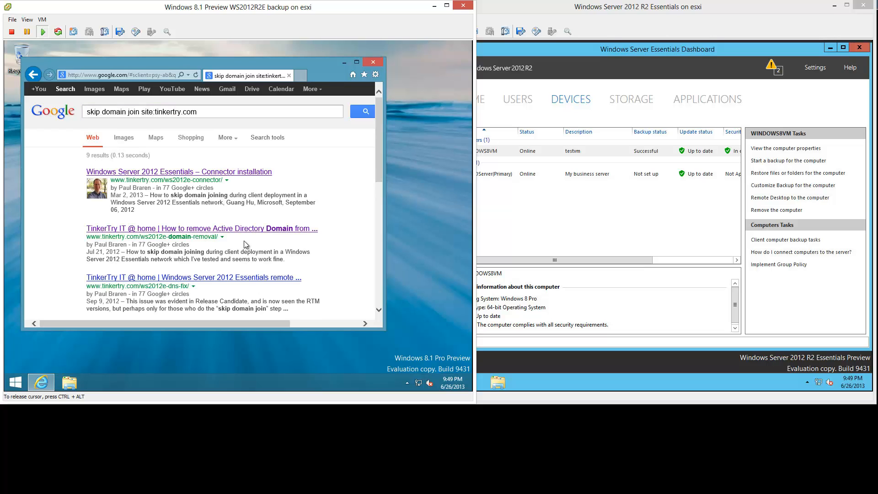
- Copy the reg add SkipDomainJoin command from the TinkerTry connector article and minimize the browser
{"action": "left_click", "coordinate": [357, 62]}
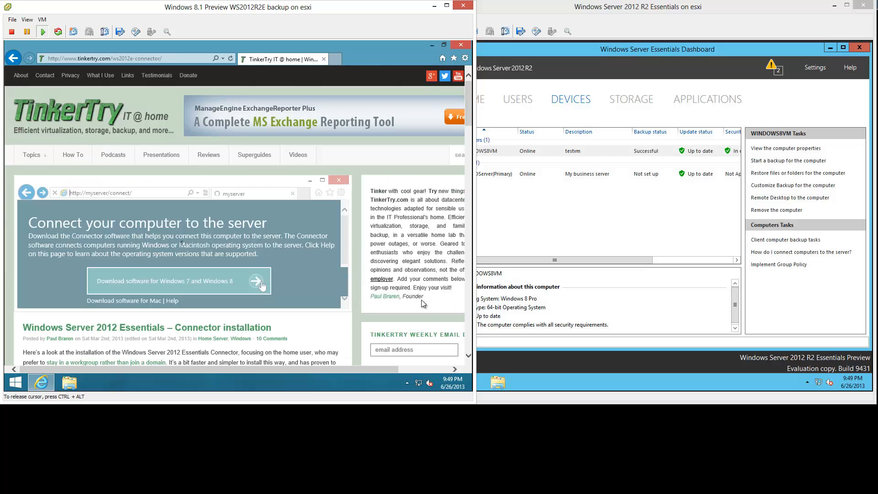
{"action": "left_click", "coordinate": [468, 312]}
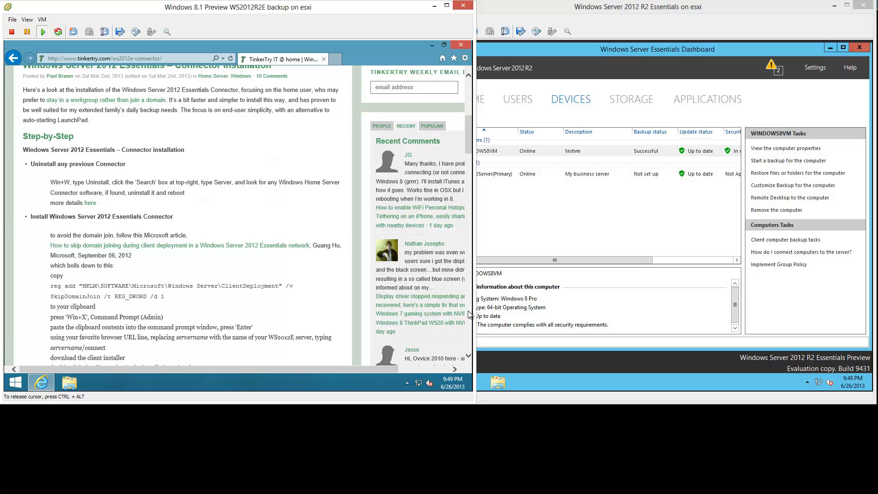
{"action": "left_click_drag", "start_coordinate": [170, 298], "coordinate": [54, 288]}
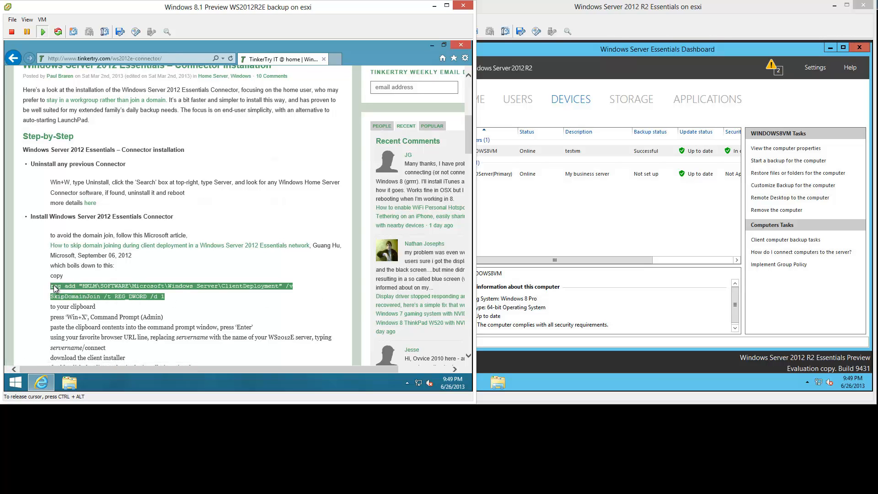
{"action": "right_click", "coordinate": [61, 288]}
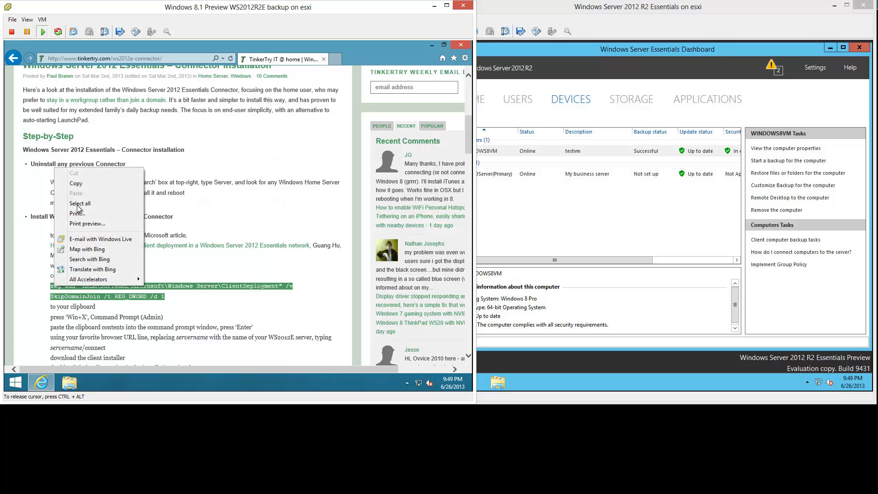
{"action": "left_click", "coordinate": [77, 183]}
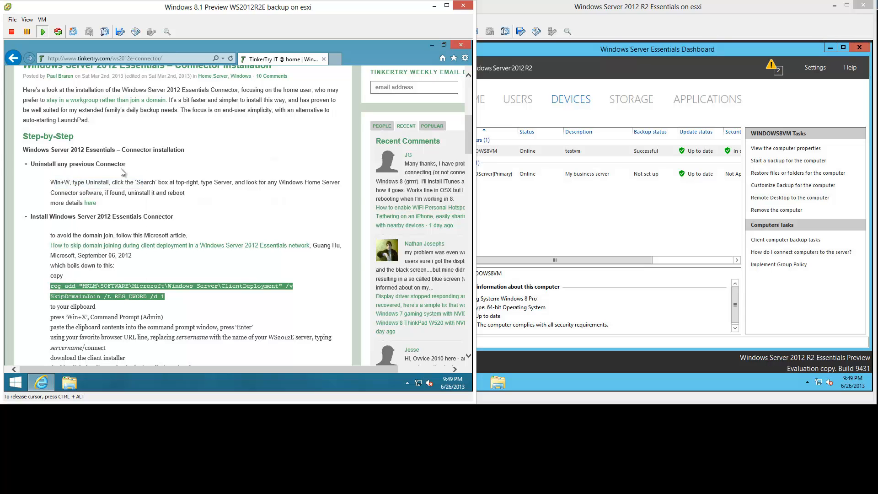
{"action": "left_click", "coordinate": [432, 45]}
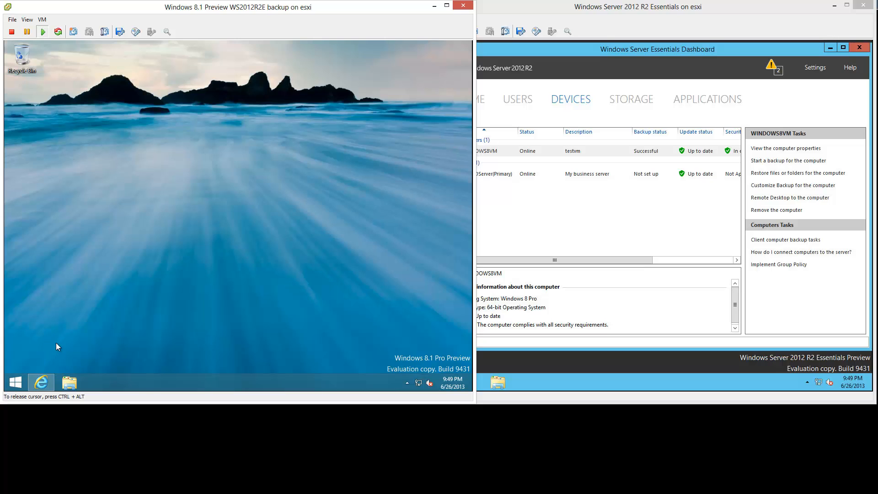
- Paste and run the reg add SkipDomainJoin command in an administrator PowerShell, then minimize it
{"action": "key", "text": "super+x"}
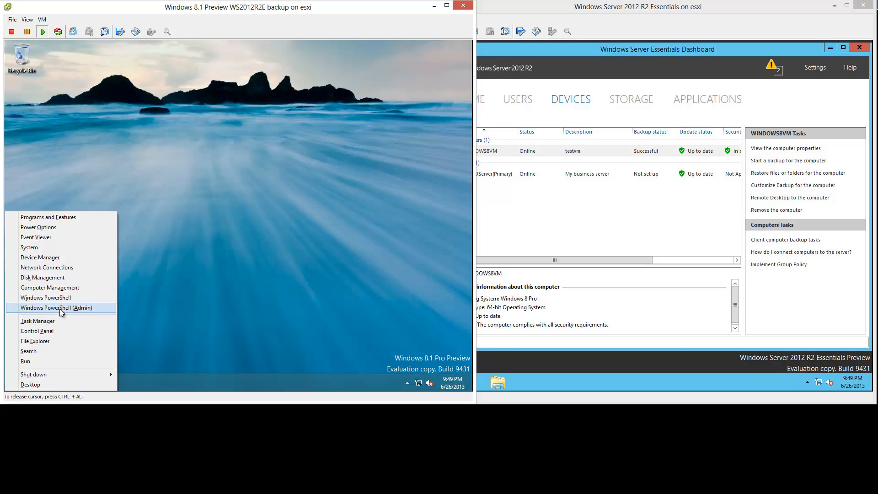
{"action": "left_click", "coordinate": [97, 308]}
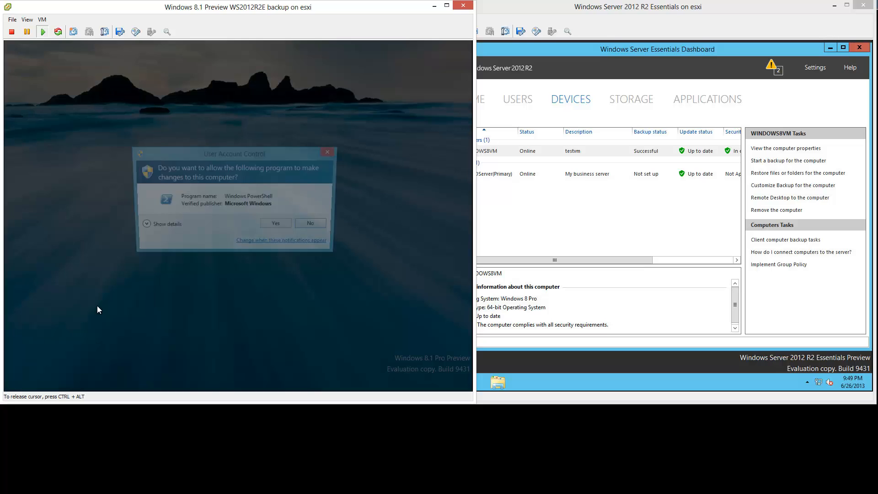
{"action": "left_click", "coordinate": [279, 226]}
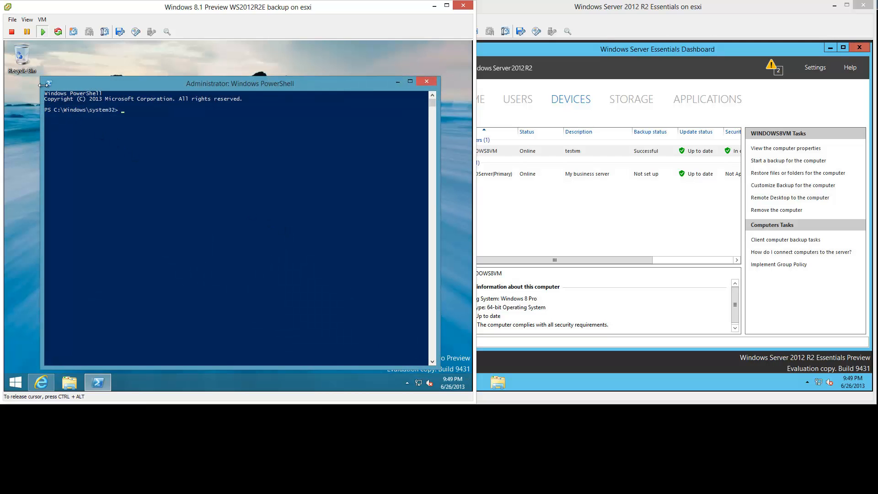
{"action": "right_click", "coordinate": [148, 166]}
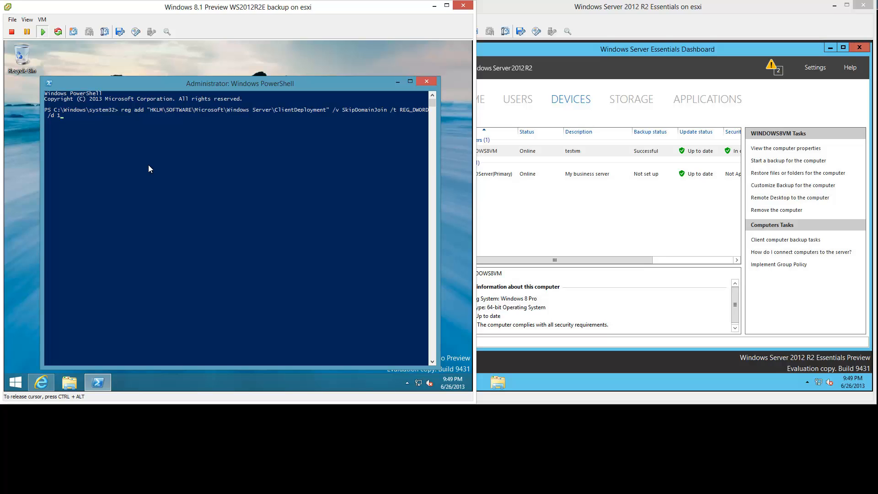
{"action": "key", "text": "Return"}
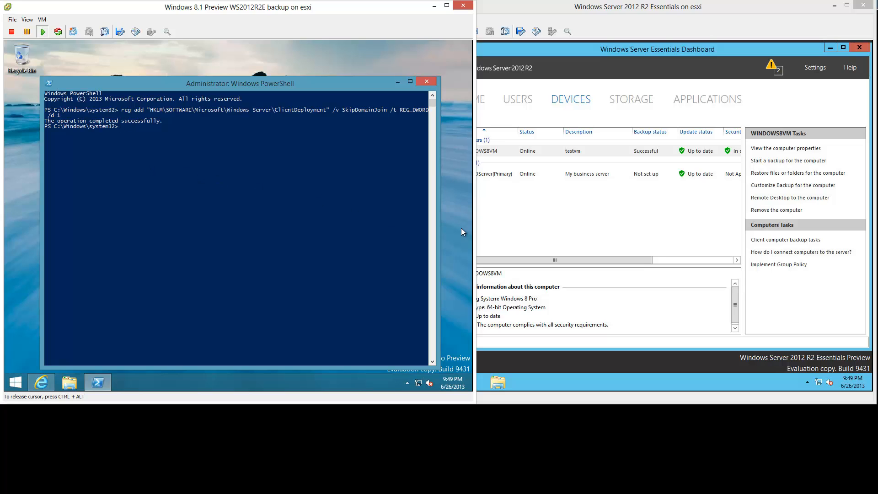
{"action": "left_click", "coordinate": [398, 81]}
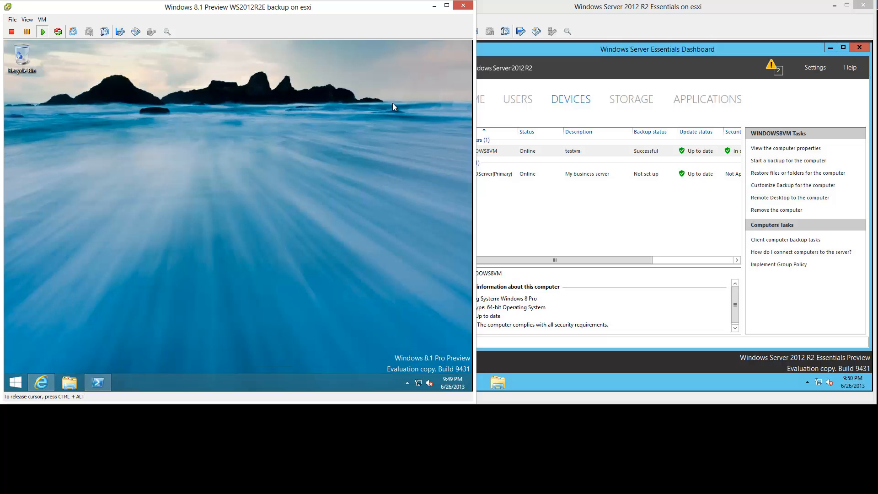
{"action": "left_click", "coordinate": [41, 382]}
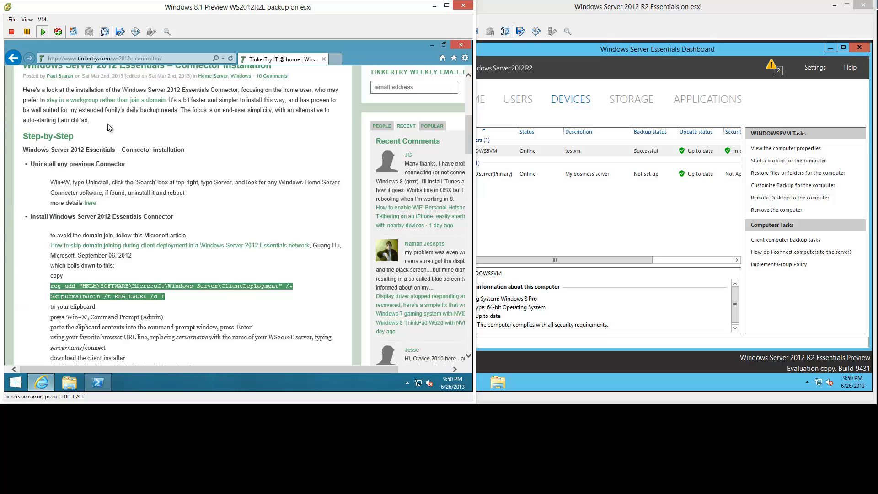
{"action": "left_click", "coordinate": [108, 60]}
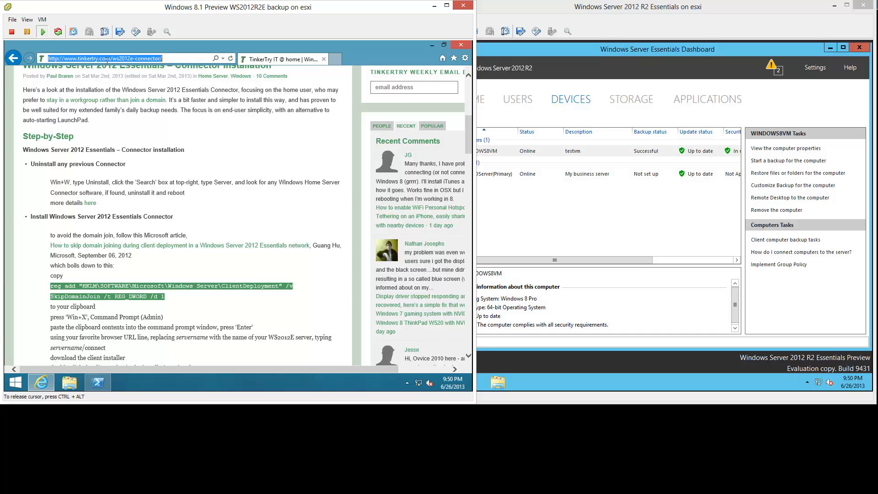
{"action": "type", "text": "http://"}
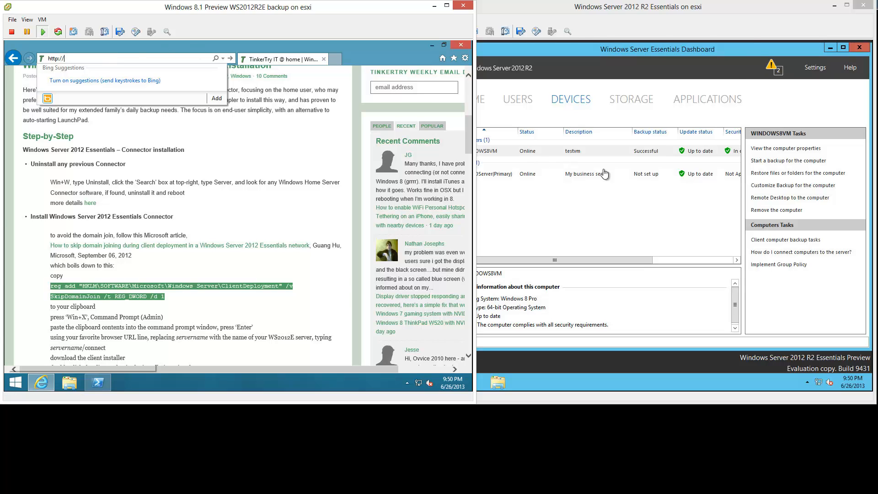
- On the server console, switch the Dashboard to Home and back to the Devices list
{"action": "left_click", "coordinate": [750, 43]}
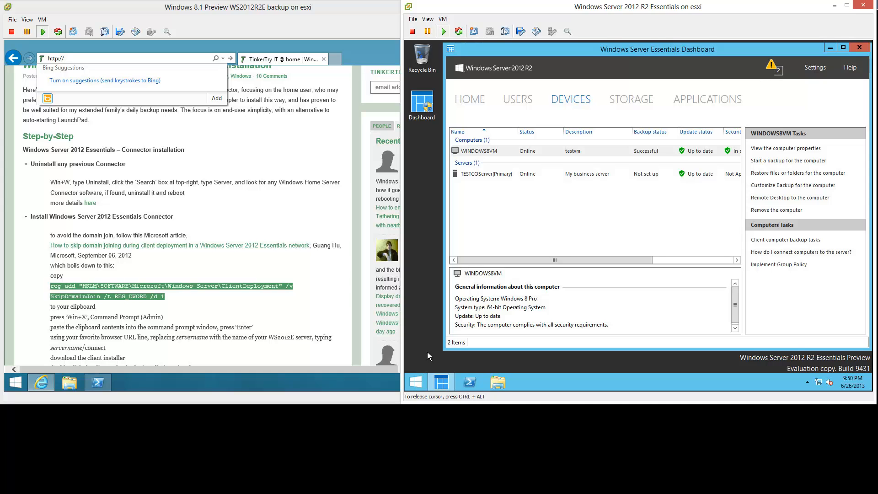
{"action": "left_click", "coordinate": [467, 101]}
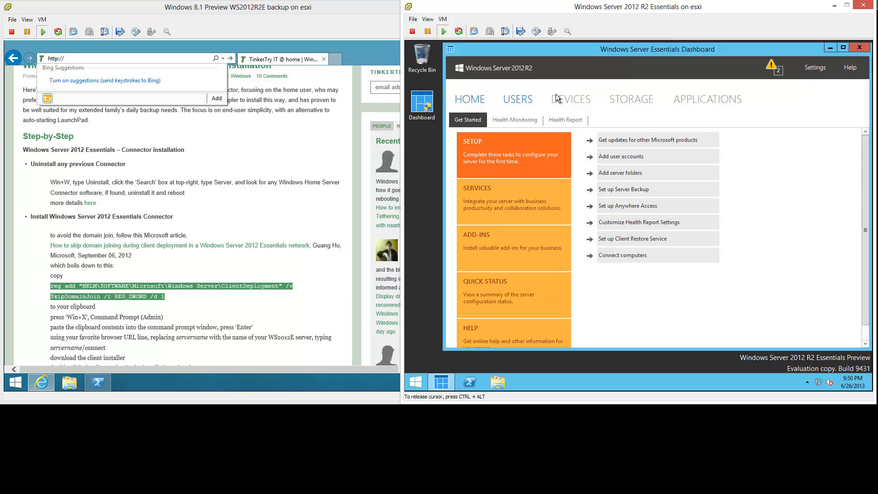
{"action": "left_click", "coordinate": [572, 100]}
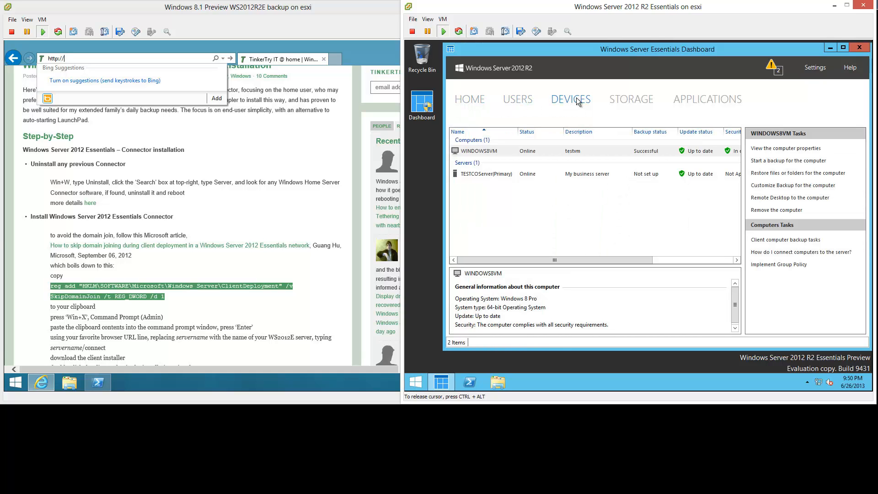
{"action": "left_click", "coordinate": [108, 58]}
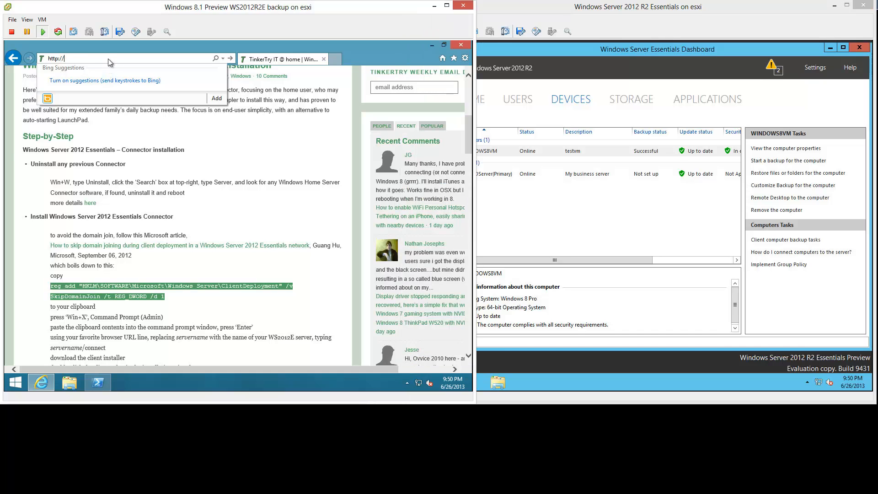
{"action": "type", "text": "testcoserver/co"}
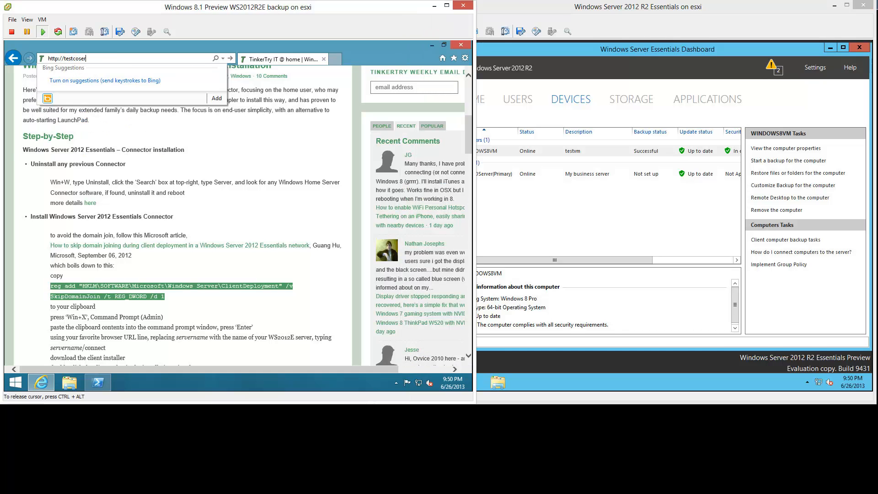
{"action": "type", "text": "nnect/"}
{"action": "key", "text": "Return"}
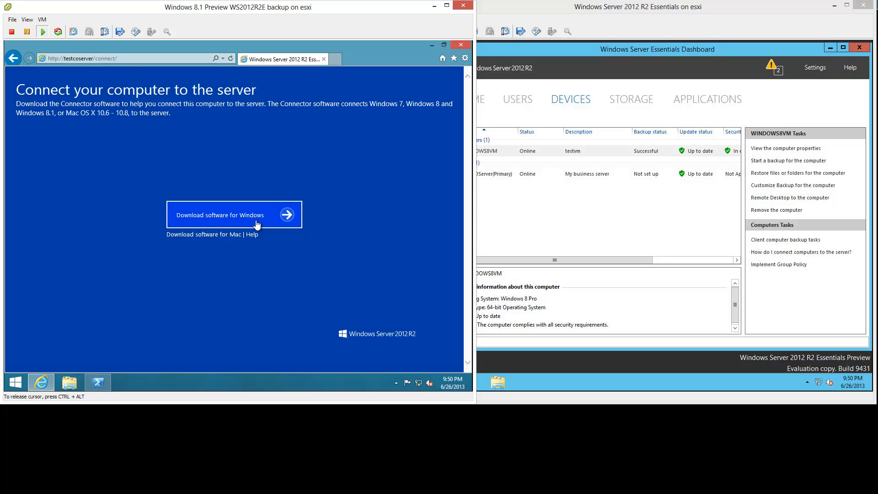
- Download and run the Windows Connector installer, approve UAC, and accept the license terms
{"action": "left_click", "coordinate": [295, 226]}
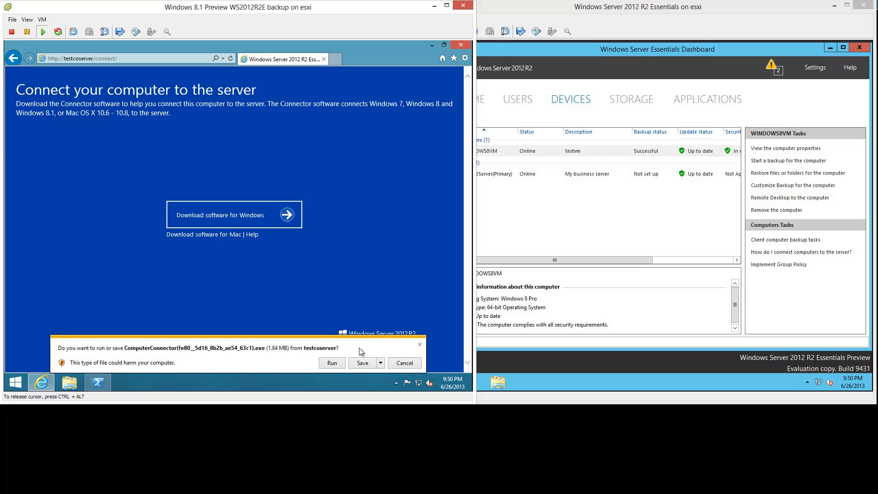
{"action": "left_click", "coordinate": [340, 366]}
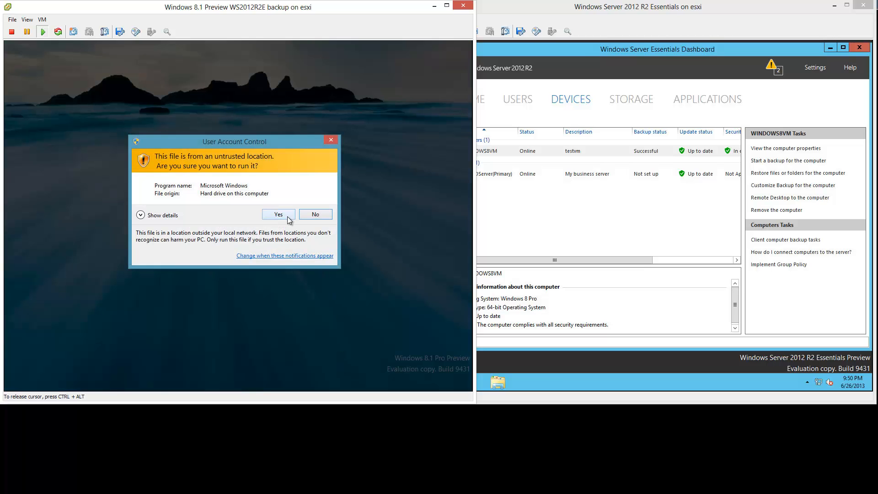
{"action": "left_click", "coordinate": [279, 214]}
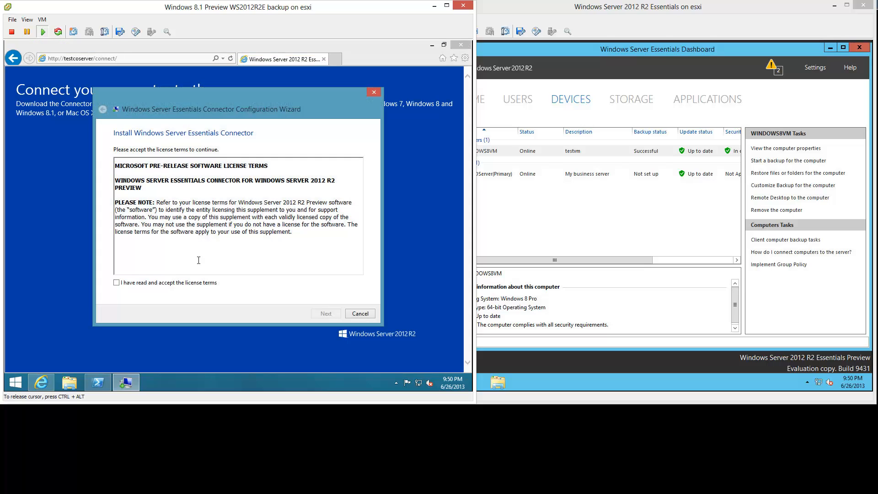
{"action": "left_click", "coordinate": [117, 283]}
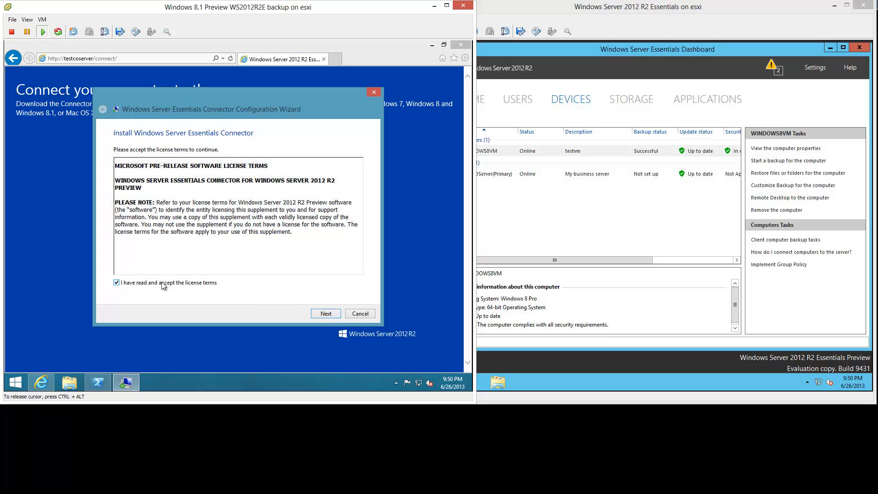
{"action": "left_click", "coordinate": [335, 315]}
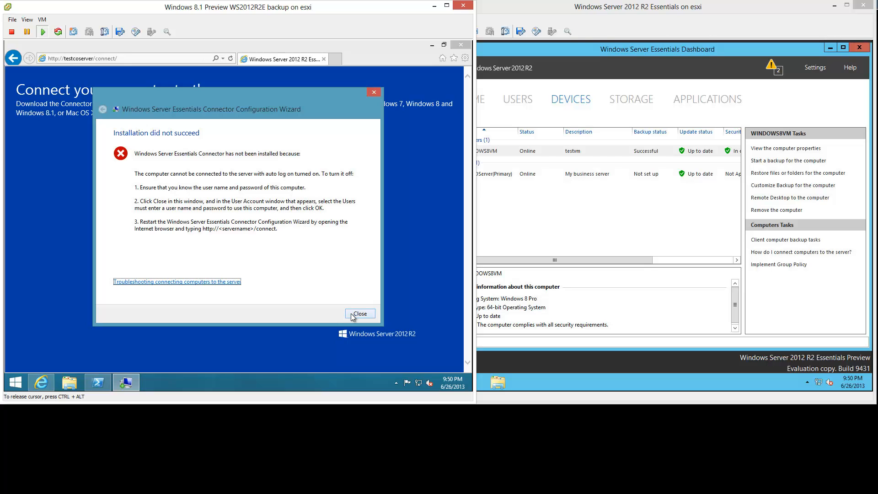
- Close the failed wizard and enable 'Users must enter a user name and password' in user accounts
{"action": "left_click", "coordinate": [215, 286]}
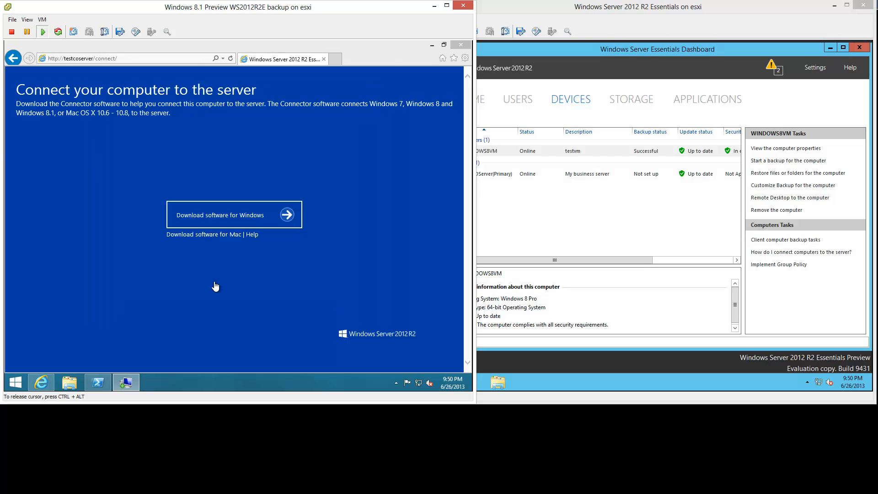
{"action": "left_click", "coordinate": [430, 45]}
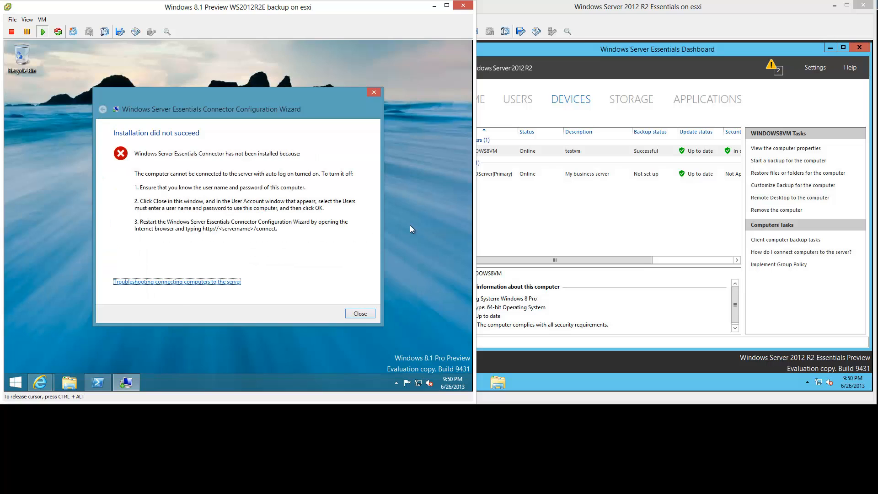
{"action": "left_click", "coordinate": [360, 316]}
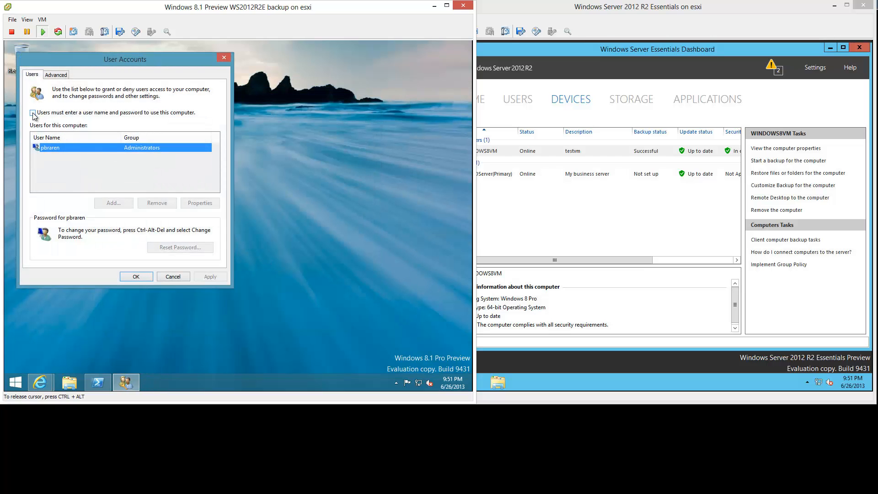
{"action": "left_click", "coordinate": [33, 113]}
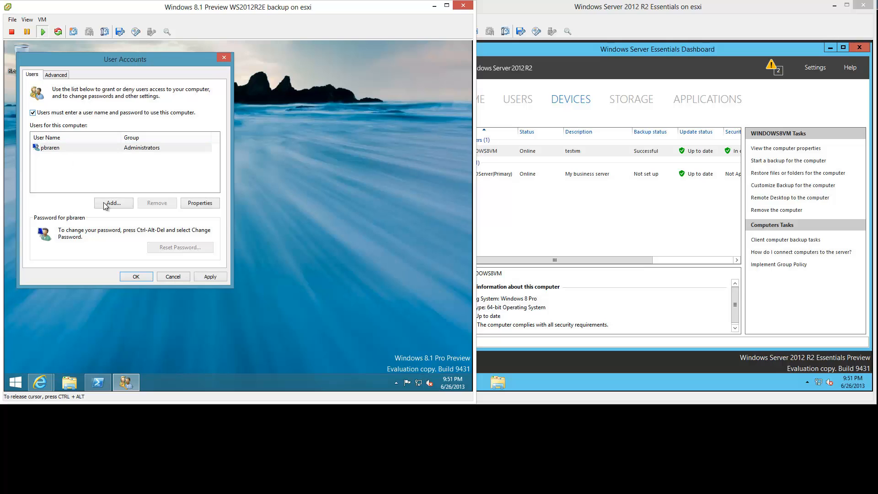
{"action": "left_click", "coordinate": [207, 278]}
{"action": "left_click", "coordinate": [136, 276]}
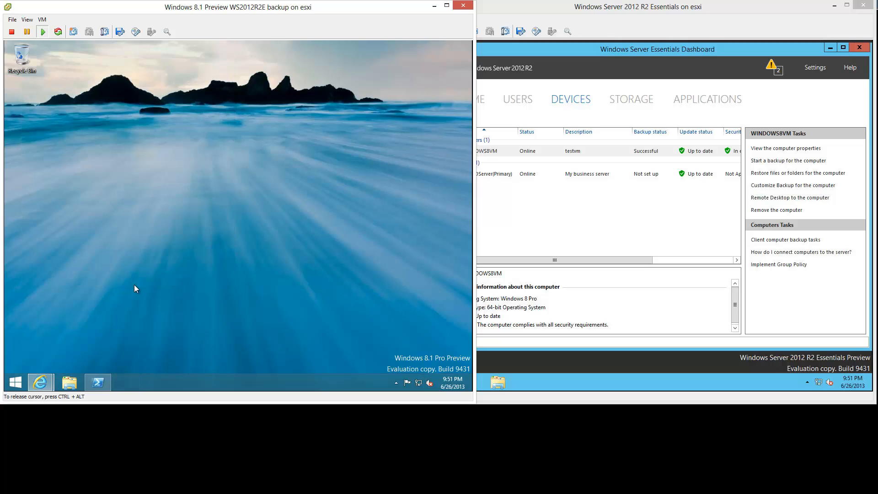
- Download and run the Connector installer again, approve UAC, and start installation after accepting terms
{"action": "mouse_move", "coordinate": [40, 382]}
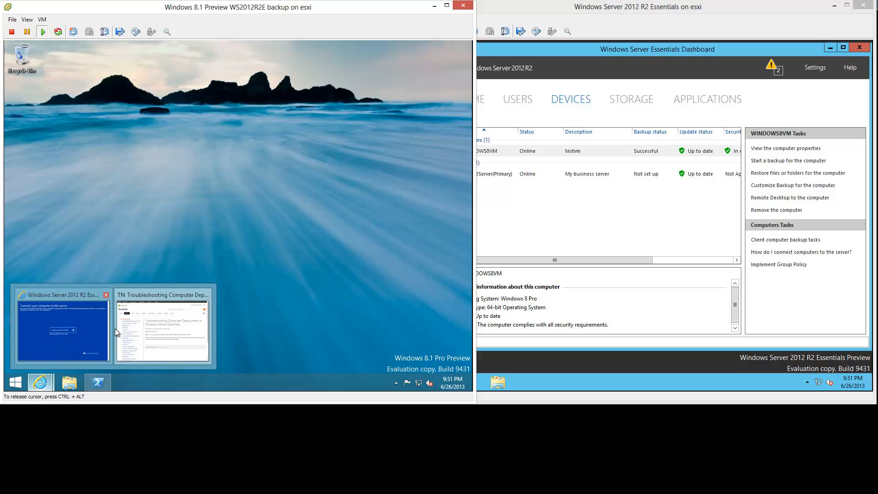
{"action": "left_click", "coordinate": [84, 322]}
{"action": "left_click", "coordinate": [257, 226]}
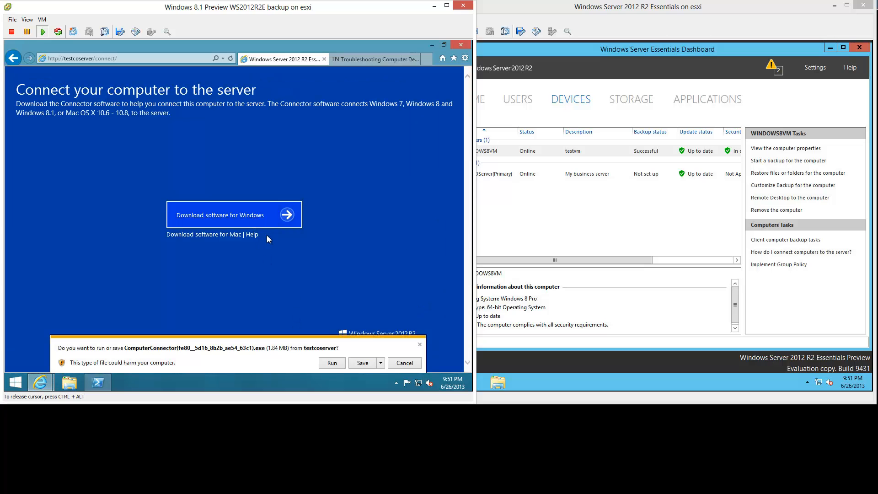
{"action": "left_click", "coordinate": [333, 362]}
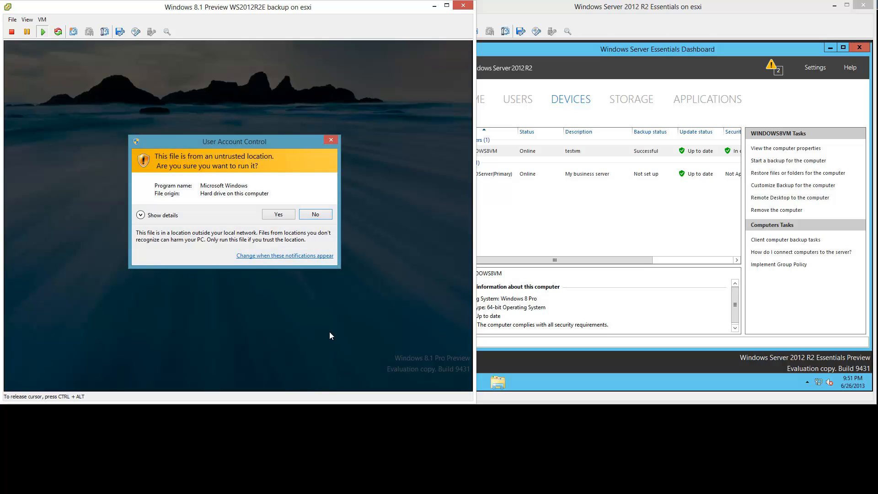
{"action": "left_click", "coordinate": [294, 218]}
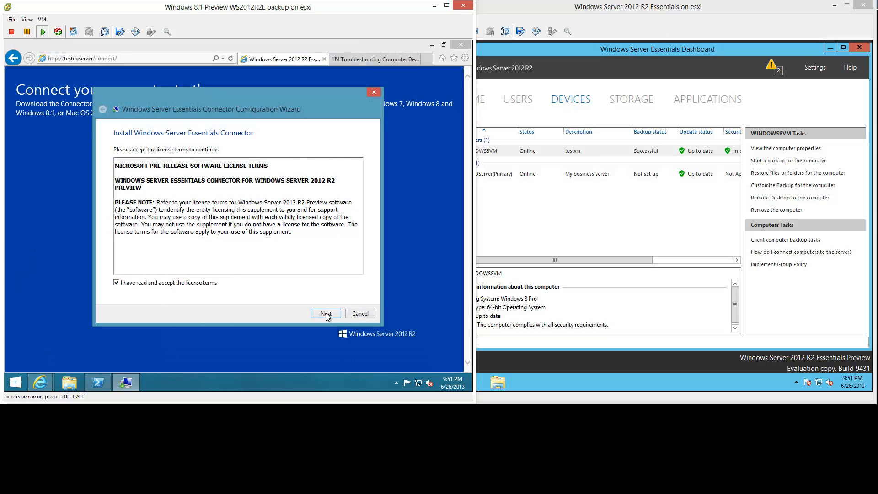
{"action": "left_click", "coordinate": [326, 313]}
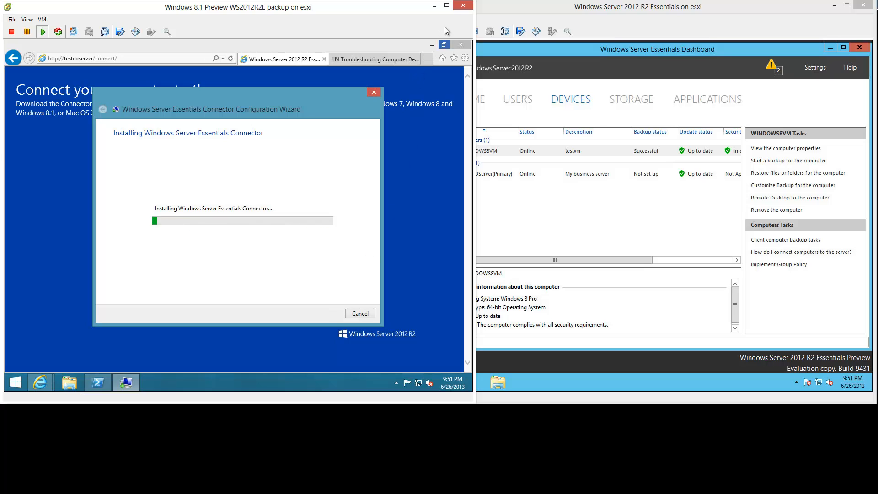
- Close all Internet Explorer tabs and bring the server VM console to the front
{"action": "left_click", "coordinate": [460, 45]}
{"action": "left_click", "coordinate": [239, 213]}
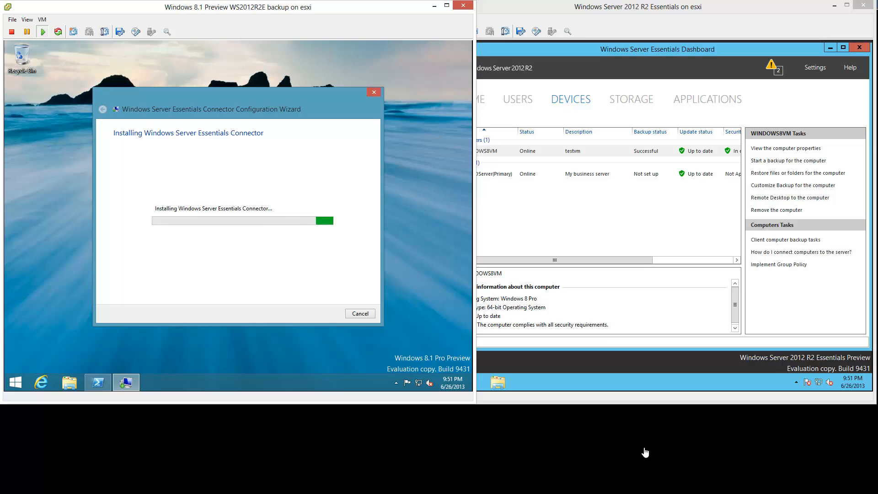
{"action": "left_click", "coordinate": [669, 13]}
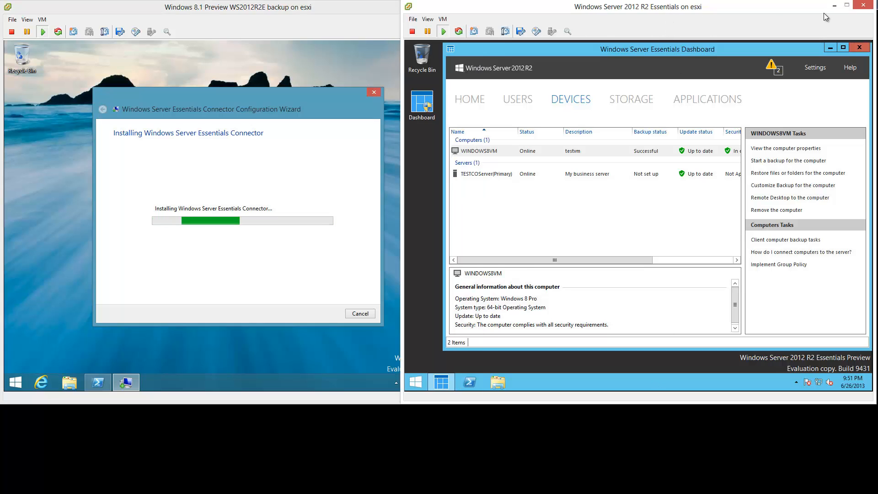
- Remove WINDOWS8VM from the server's Devices list without archiving its backups
{"action": "right_click", "coordinate": [508, 150]}
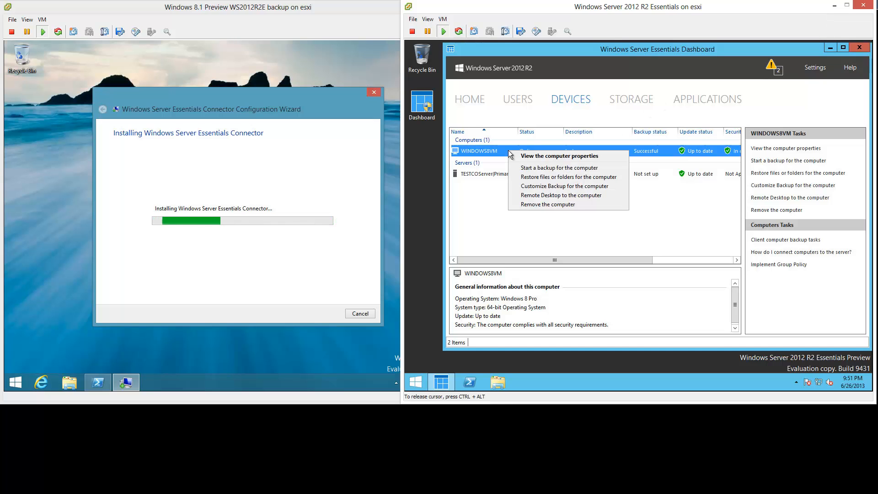
{"action": "left_click", "coordinate": [572, 205]}
{"action": "left_click", "coordinate": [704, 335]}
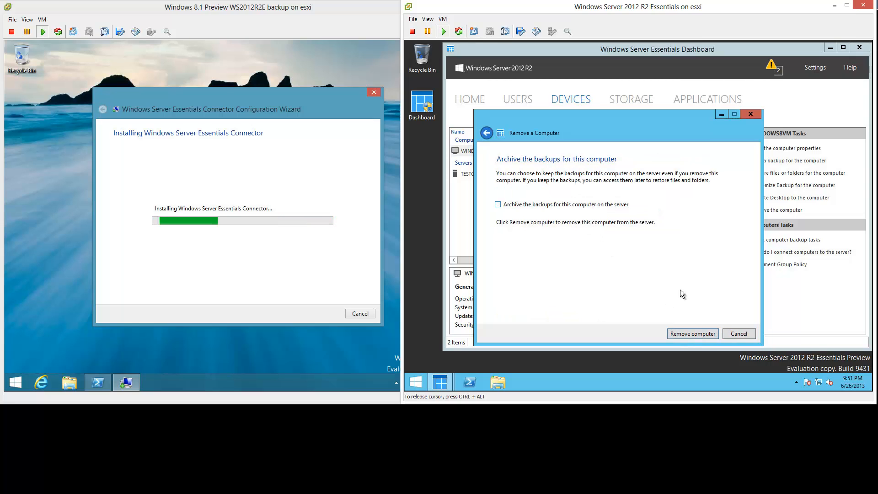
{"action": "left_click", "coordinate": [711, 333]}
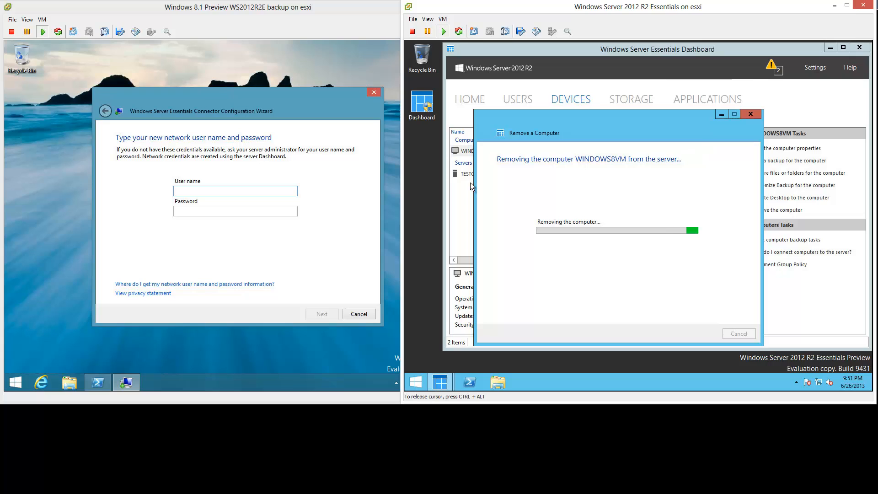
- Enter the network user name and password in the Windows 8.1 Connector wizard
{"action": "left_click", "coordinate": [222, 191]}
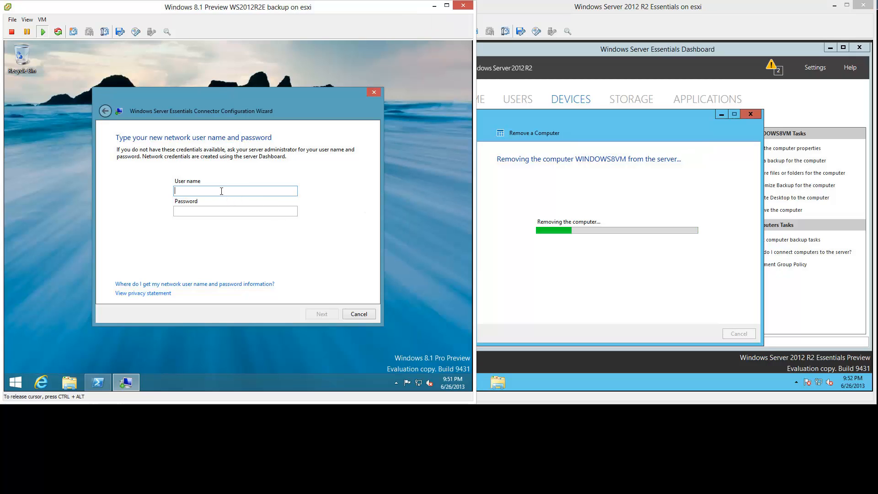
{"action": "key", "text": "Tab"}
{"action": "type", "text": "****"}
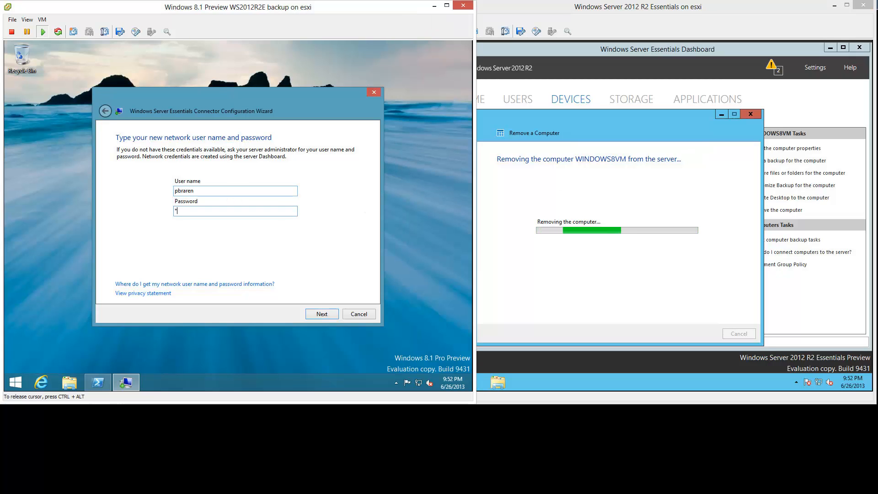
{"action": "type", "text": "*****"}
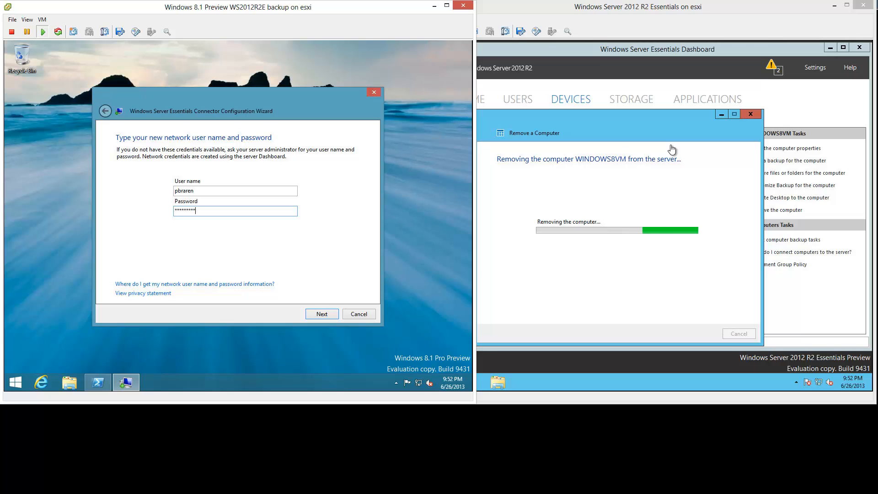
- On the server console, minimize the Remove a Computer progress dialog and restore it
{"action": "left_click", "coordinate": [715, 117]}
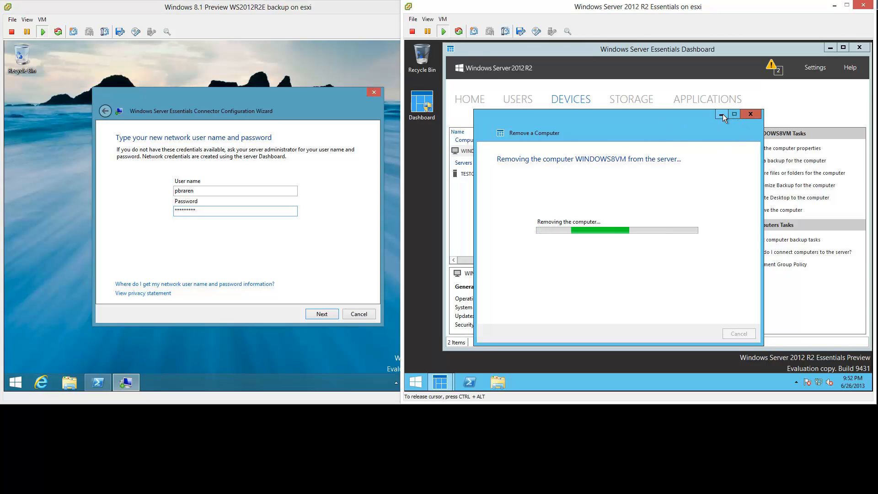
{"action": "left_click", "coordinate": [721, 114]}
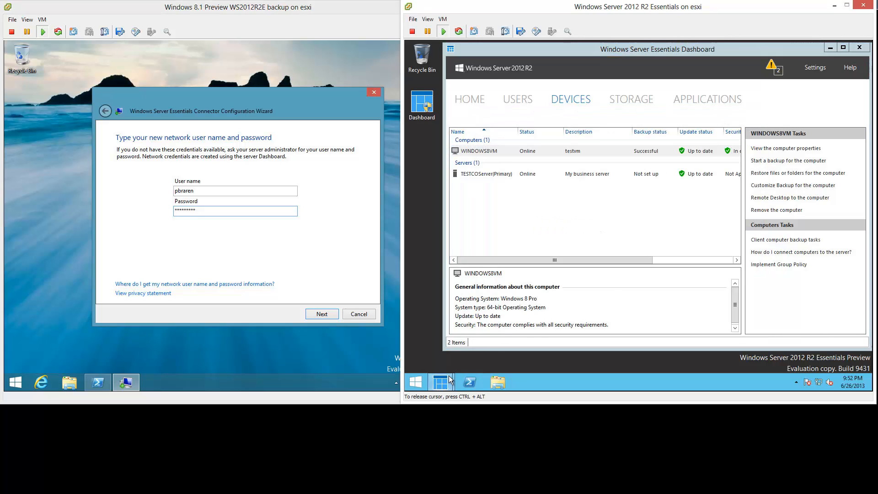
{"action": "mouse_move", "coordinate": [440, 382]}
{"action": "left_click", "coordinate": [554, 309]}
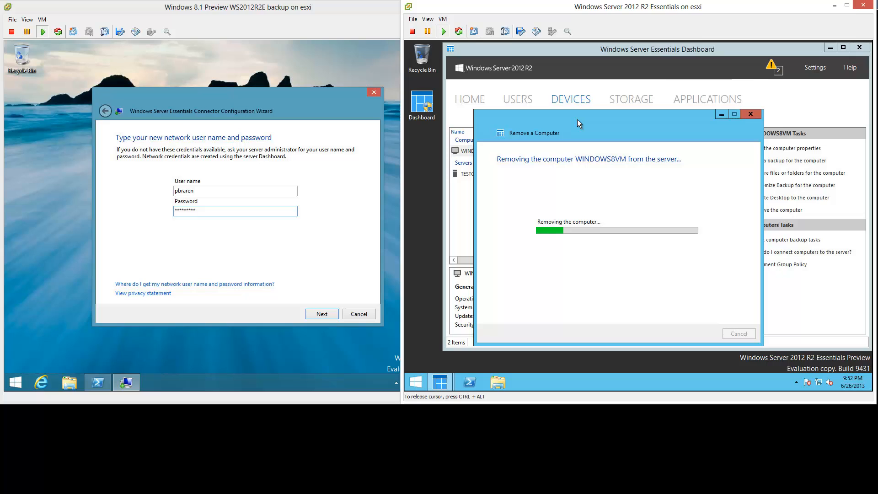
- Browse C:\ServerFolders\Client Computer Backups on the server, scroll through its files, then close Explorer
{"action": "left_click", "coordinate": [498, 382]}
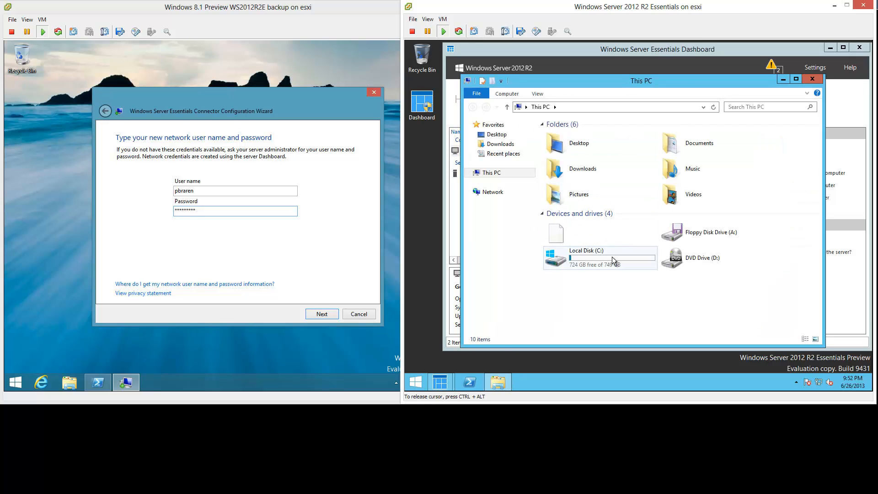
{"action": "double_click", "coordinate": [612, 257]}
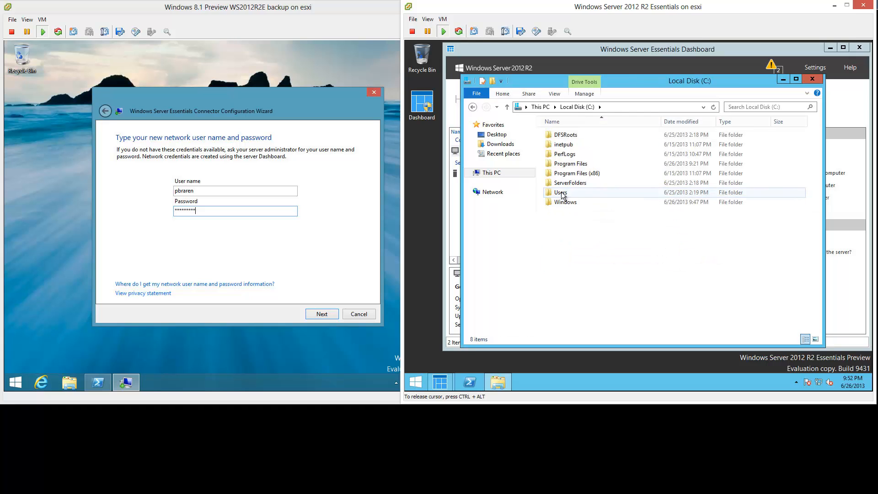
{"action": "double_click", "coordinate": [567, 183]}
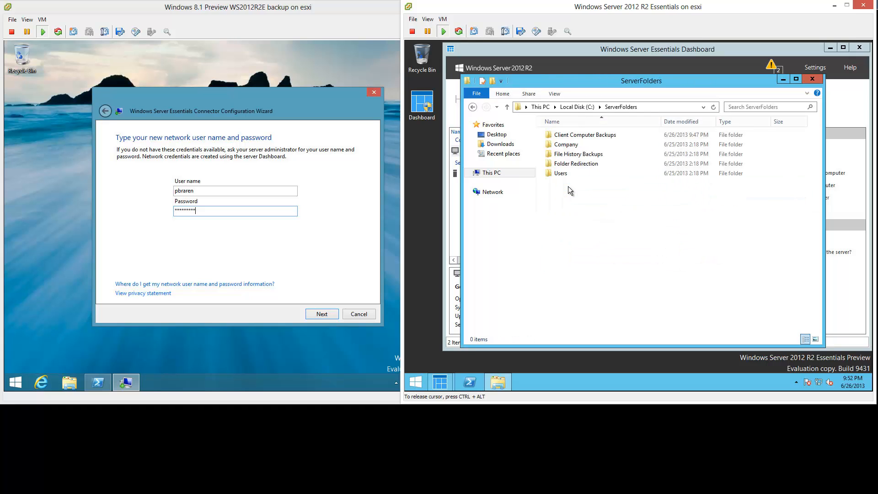
{"action": "double_click", "coordinate": [615, 136]}
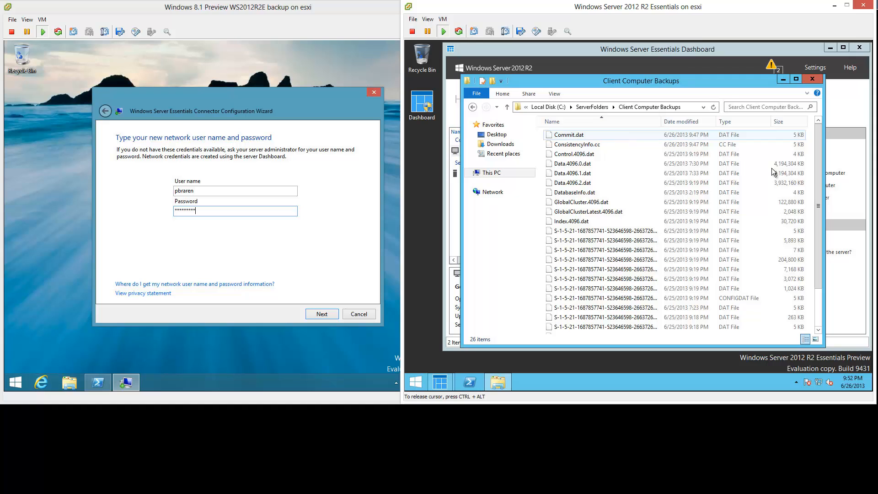
{"action": "left_click_drag", "start_coordinate": [814, 166], "coordinate": [814, 259]}
{"action": "left_click_drag", "start_coordinate": [826, 207], "coordinate": [830, 141]}
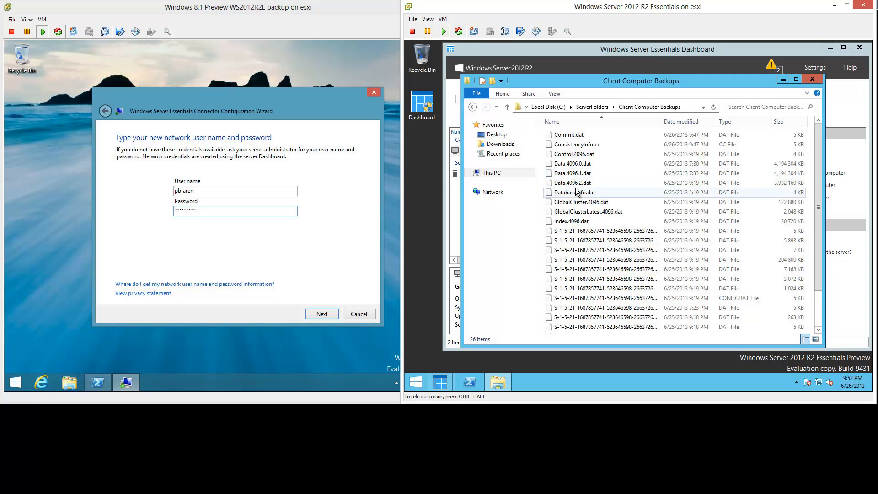
{"action": "left_click", "coordinate": [783, 80]}
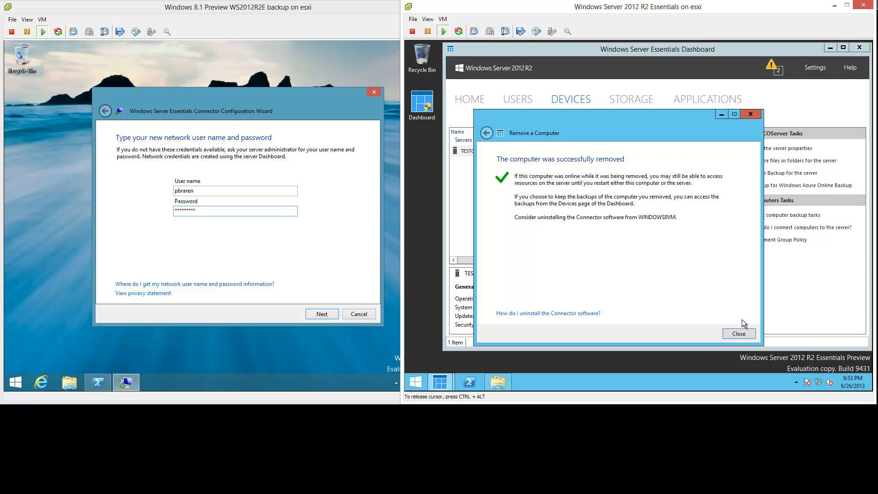
- Dismiss the successful-removal message and submit the network credentials in the Connector wizard
{"action": "left_click", "coordinate": [749, 333]}
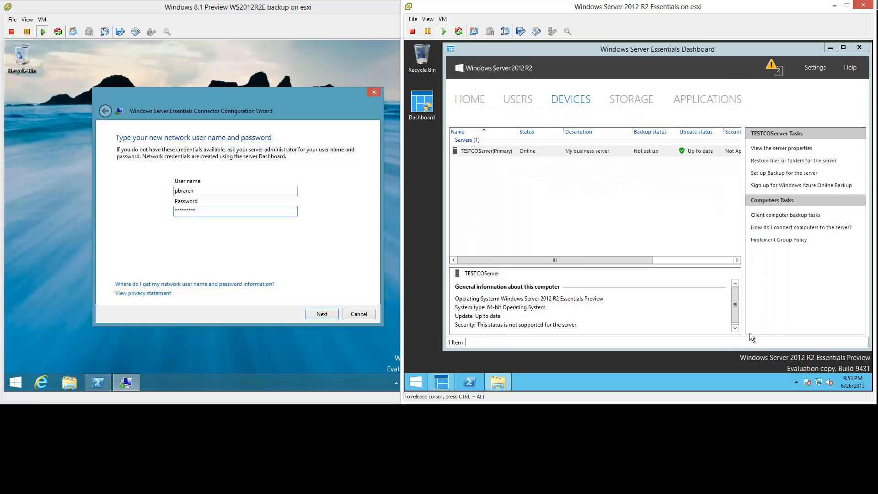
{"action": "left_click", "coordinate": [322, 314]}
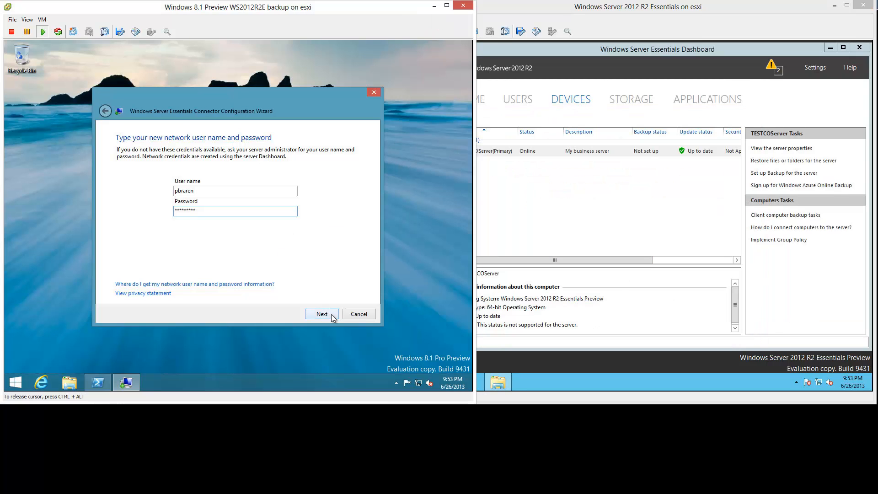
{"action": "left_click", "coordinate": [332, 314]}
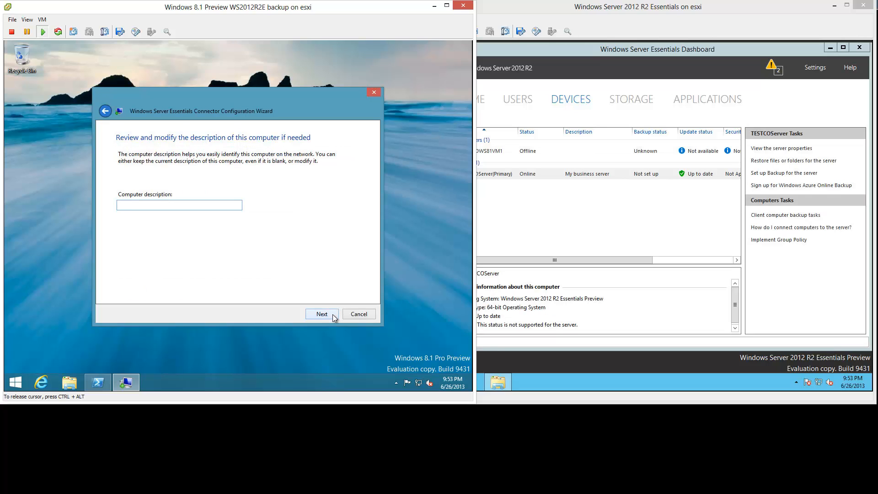
- Describe the computer as 'Windows 8.1 Preview VM', back up only when on, and finish connecting
{"action": "type", "text": "Windows 8.1 Preview VM"}
{"action": "left_click", "coordinate": [333, 314]}
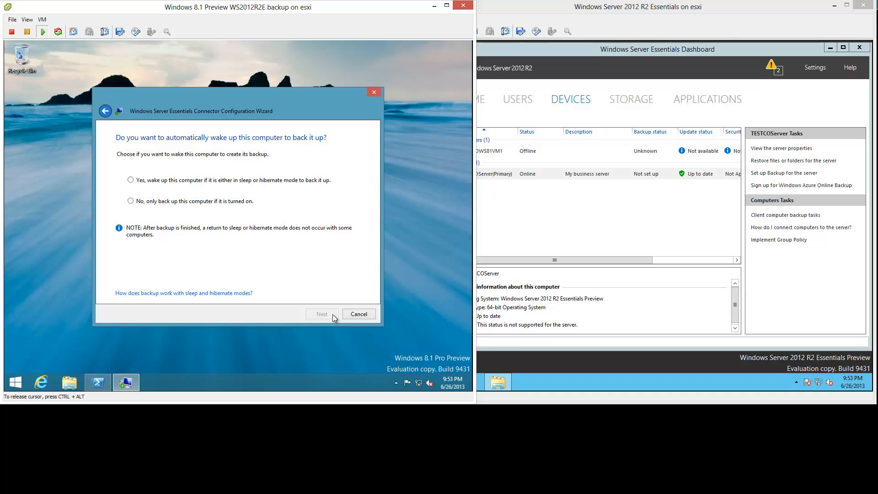
{"action": "left_click", "coordinate": [130, 202]}
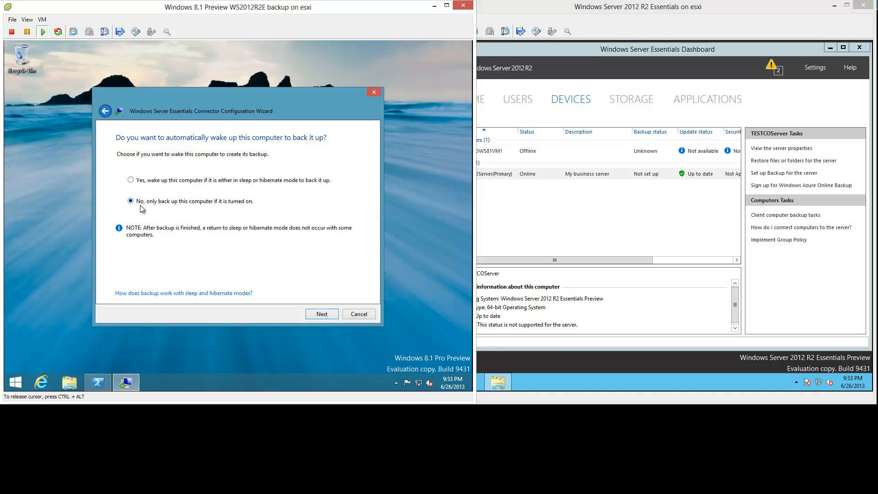
{"action": "left_click", "coordinate": [335, 316]}
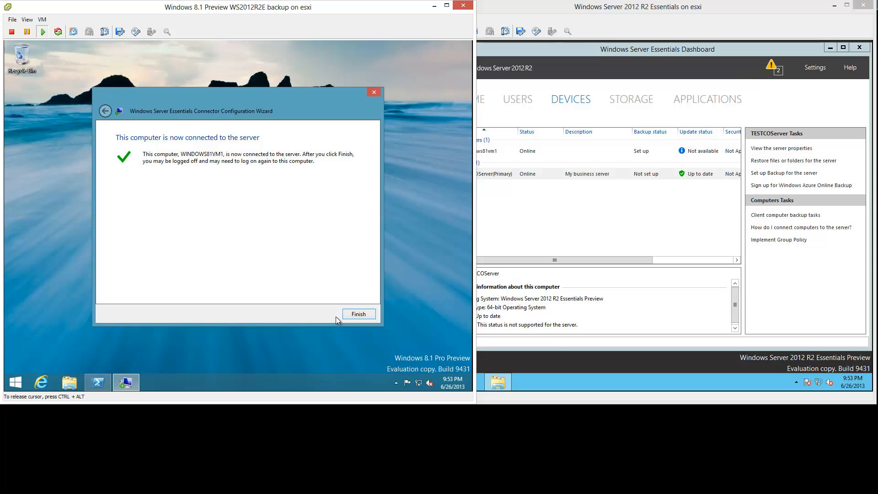
{"action": "left_click", "coordinate": [368, 314]}
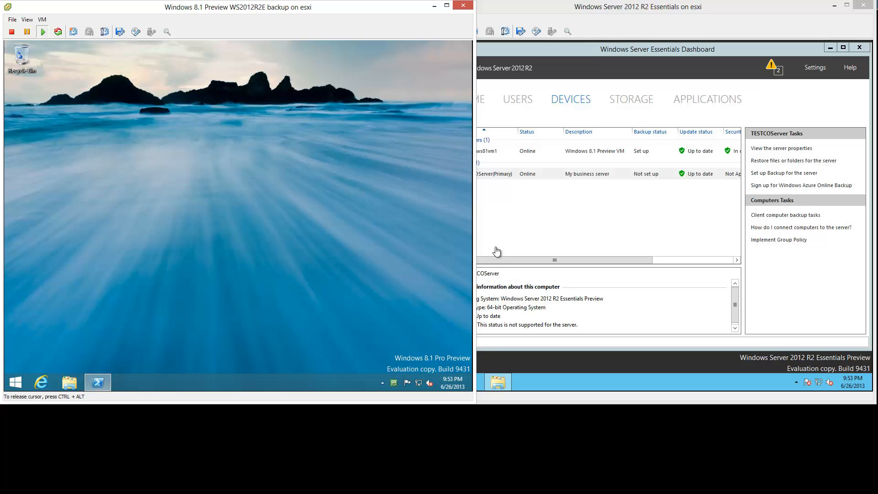
- Check Ethernet 2's TCP/IPv4 settings via Network and Sharing Center, leaving them automatic
{"action": "left_click", "coordinate": [687, 19]}
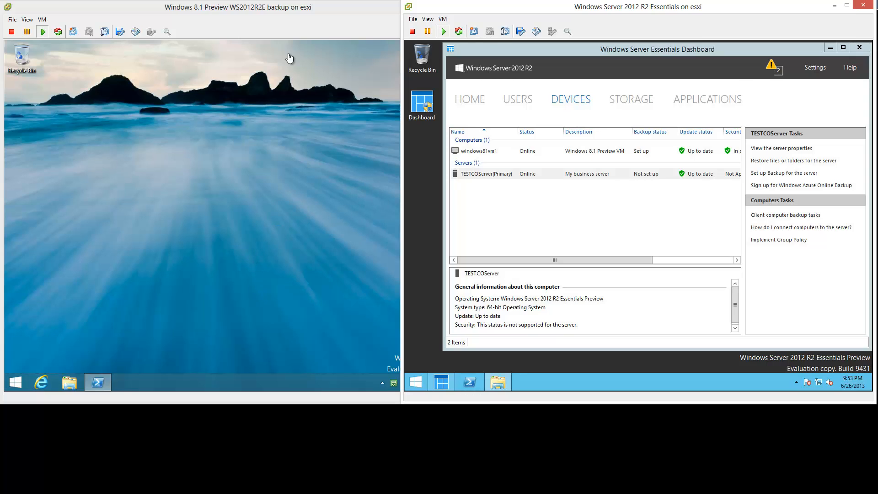
{"action": "left_click", "coordinate": [286, 8]}
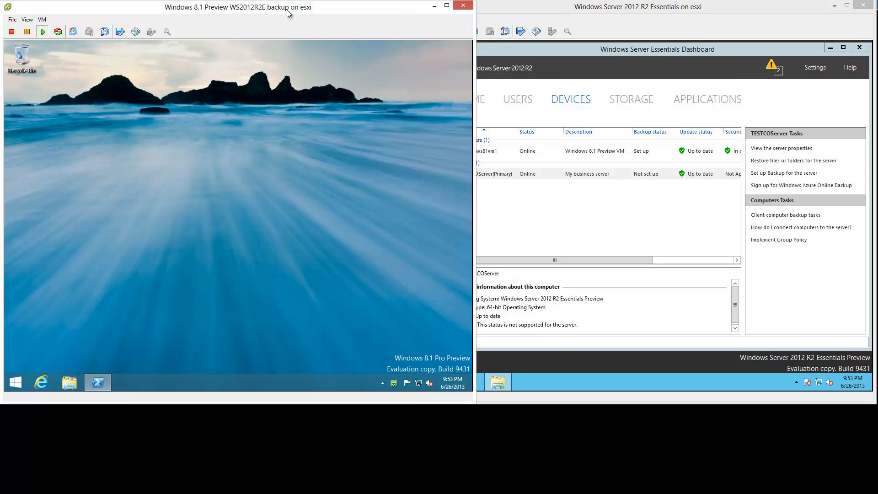
{"action": "right_click", "coordinate": [418, 384]}
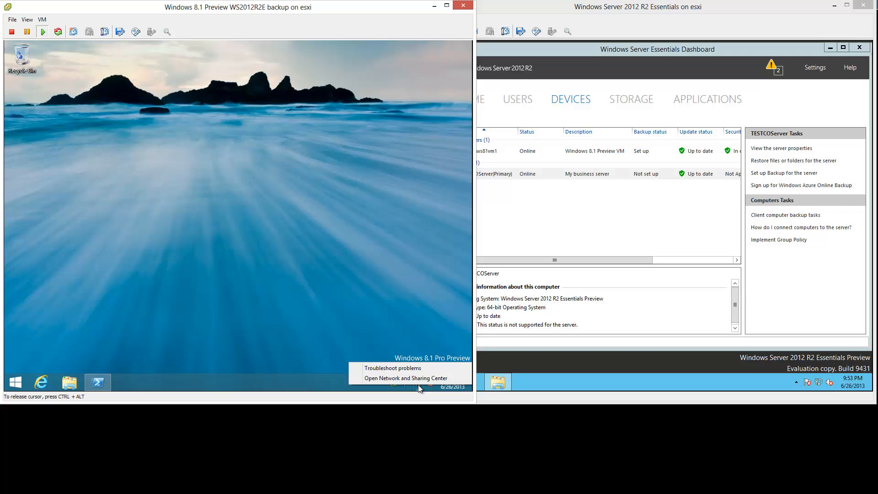
{"action": "left_click", "coordinate": [453, 378]}
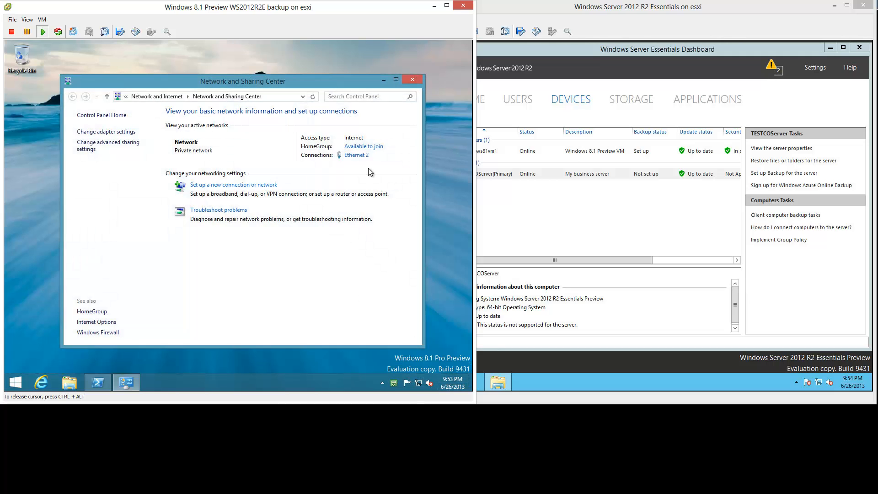
{"action": "left_click", "coordinate": [357, 155]}
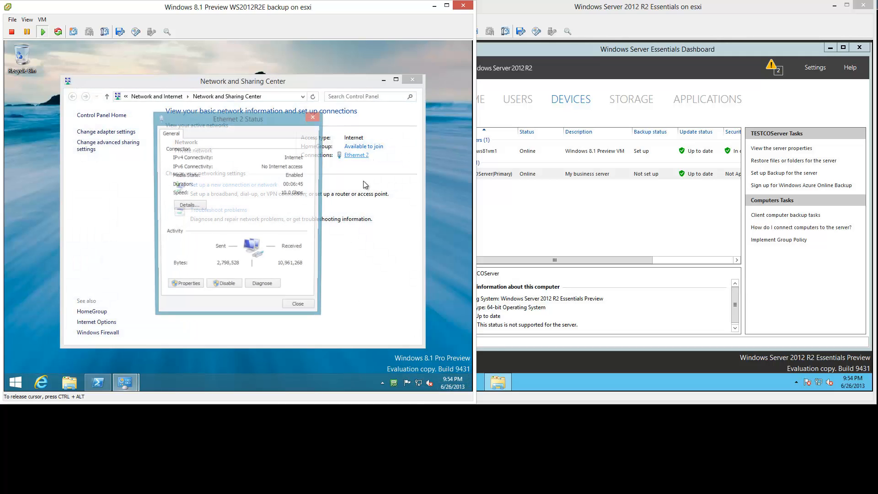
{"action": "left_click", "coordinate": [196, 290]}
{"action": "scroll", "coordinate": [253, 252], "scroll_direction": "down", "scroll_amount": 1}
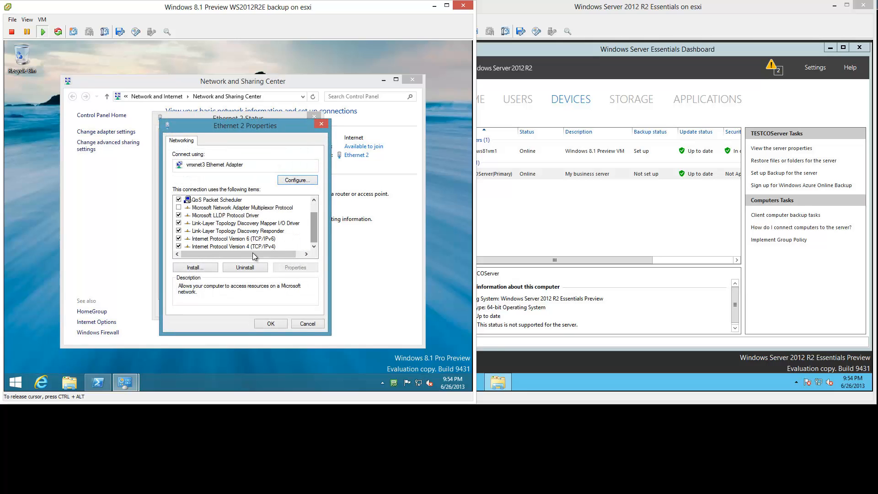
{"action": "double_click", "coordinate": [254, 248]}
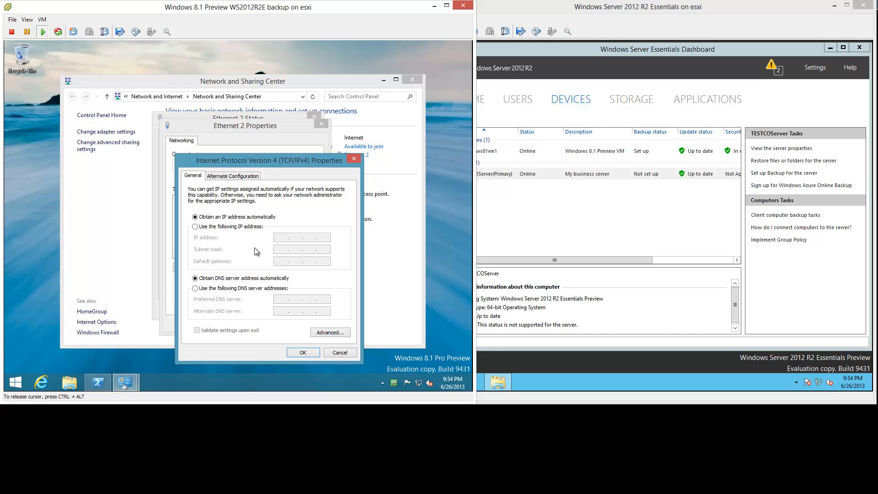
{"action": "left_click", "coordinate": [346, 355]}
{"action": "left_click", "coordinate": [307, 324]}
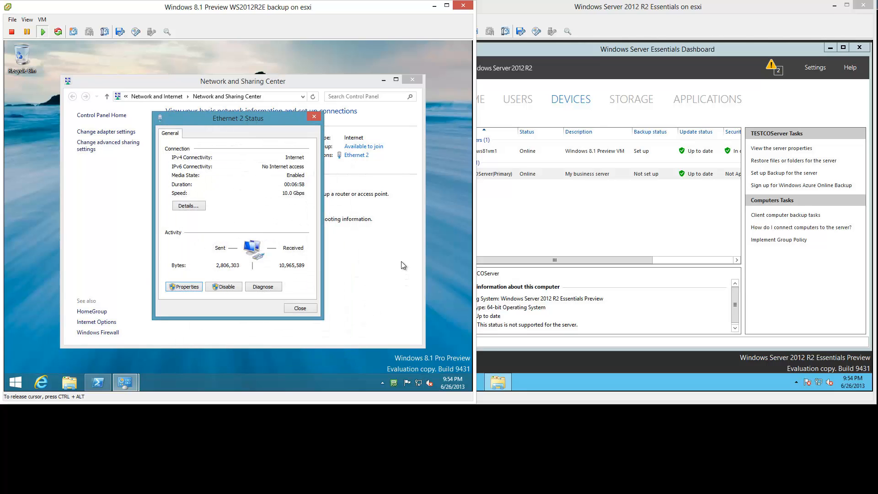
{"action": "left_click", "coordinate": [302, 307]}
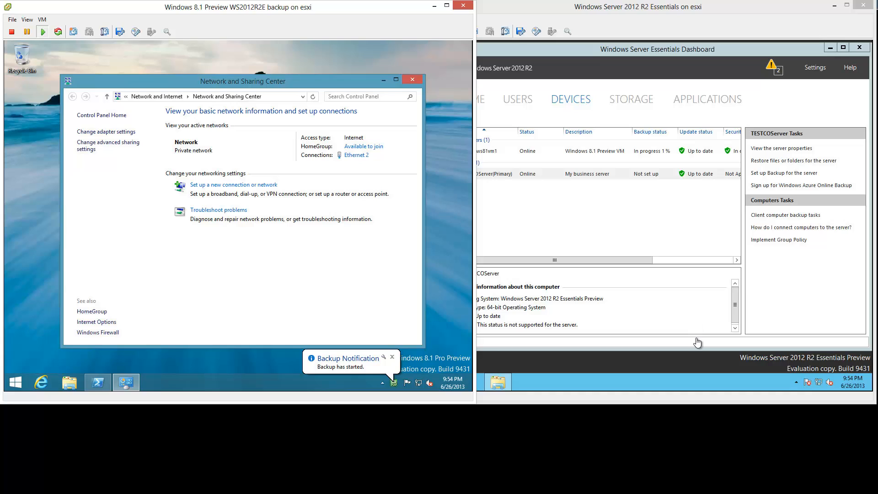
- Bring the server console forward and open its taskbar clock menu
{"action": "left_click", "coordinate": [853, 384]}
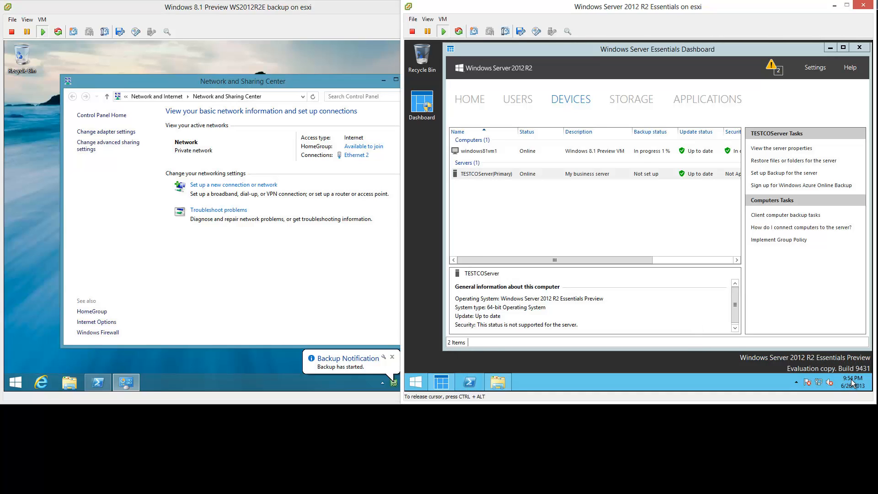
{"action": "right_click", "coordinate": [836, 375]}
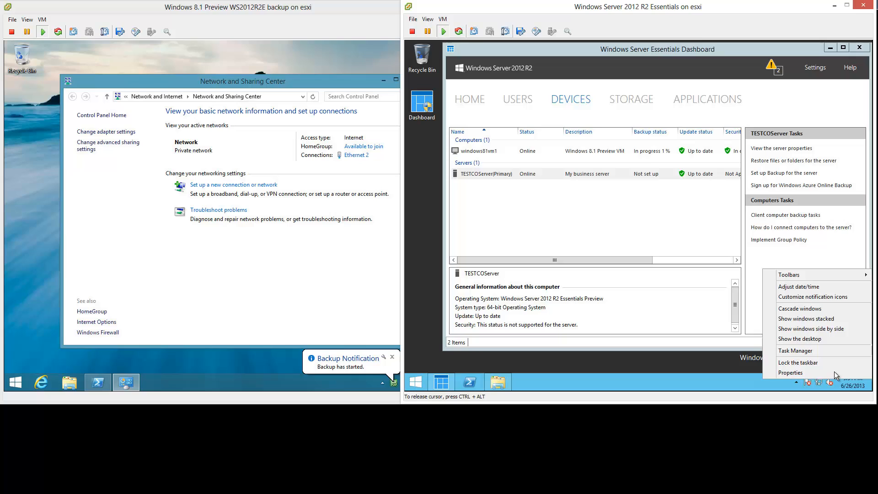
- Open the server's Date and Time settings (Wednesday, June 26, 2013) and move it below the Devices list
{"action": "left_click", "coordinate": [803, 287]}
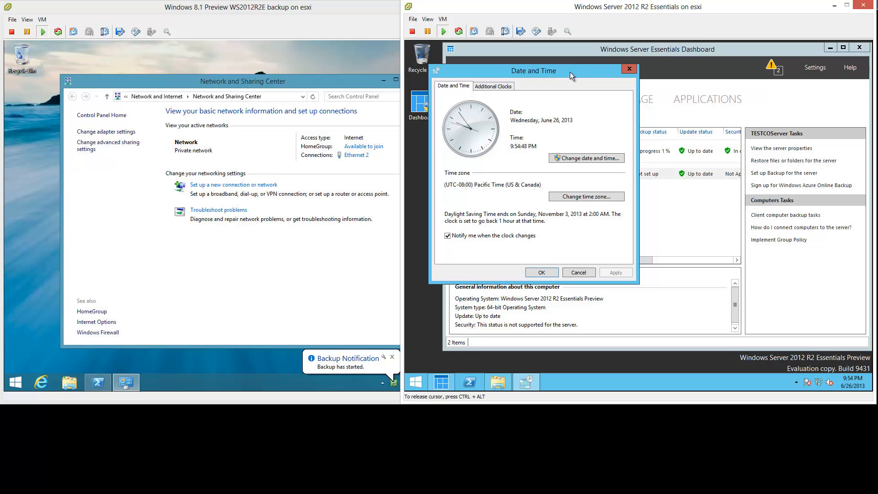
{"action": "left_click_drag", "start_coordinate": [569, 73], "coordinate": [637, 289]}
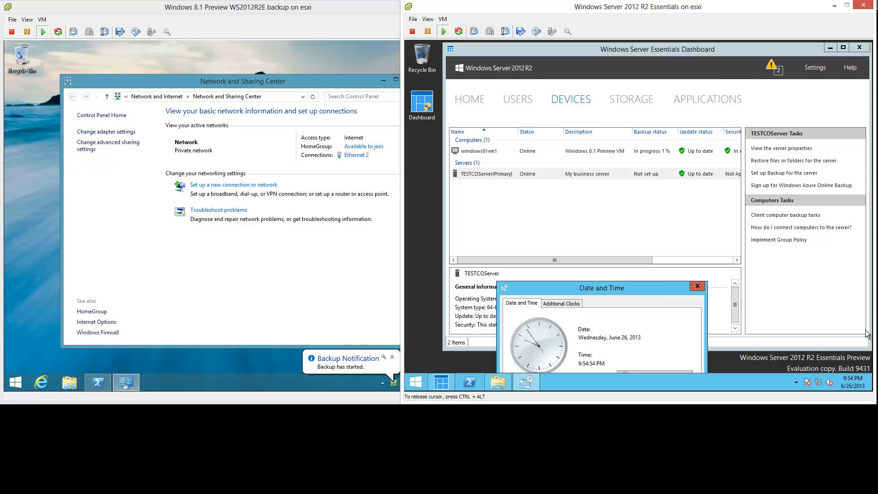
{"action": "left_click", "coordinate": [353, 8]}
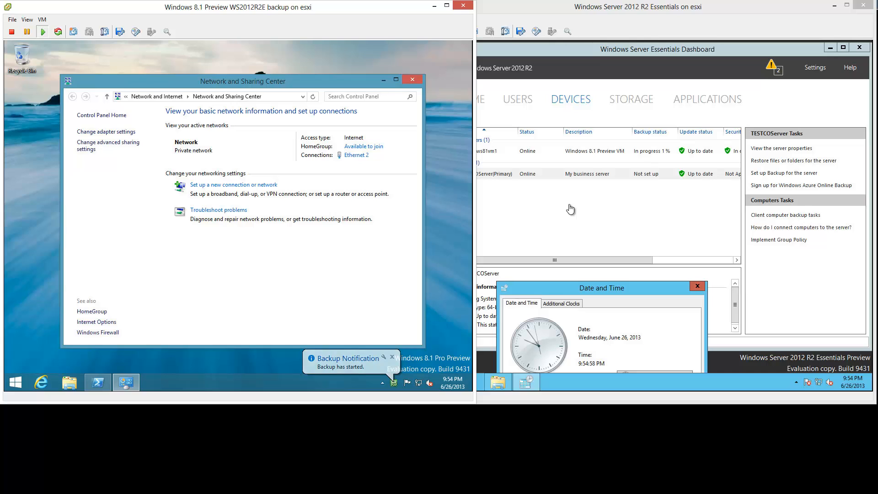
- Launch Task Manager in the Windows 8.1 VM and show the Disk 0 (C:) performance graph
{"action": "right_click", "coordinate": [196, 380]}
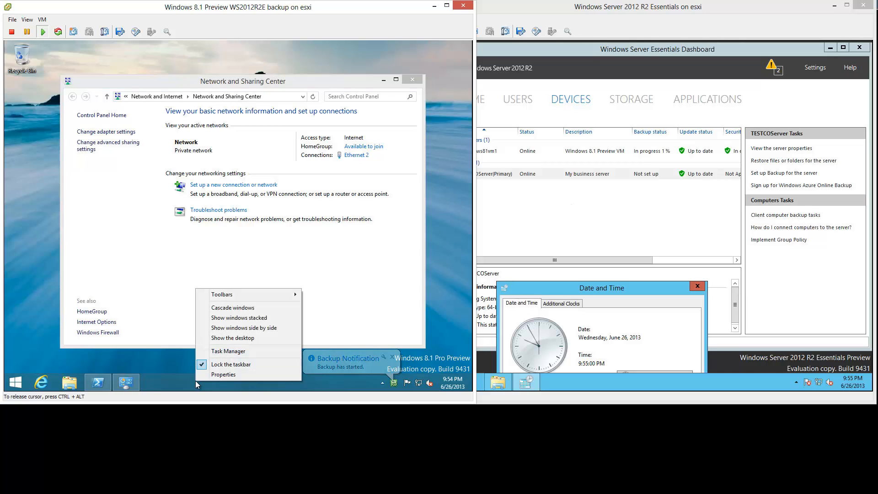
{"action": "left_click", "coordinate": [213, 351]}
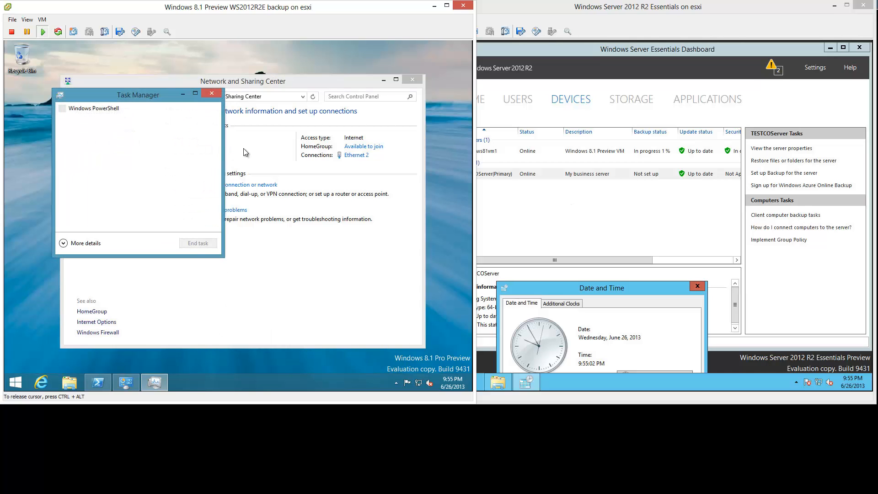
{"action": "left_click", "coordinate": [412, 80]}
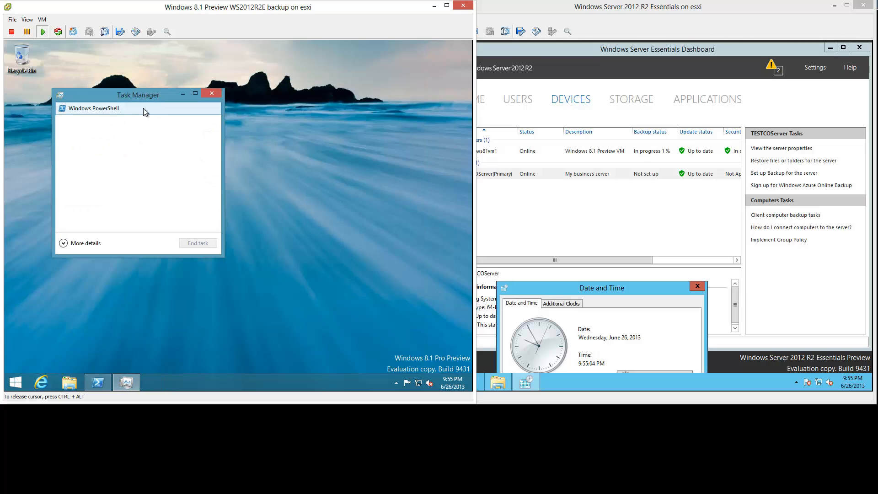
{"action": "left_click", "coordinate": [64, 243]}
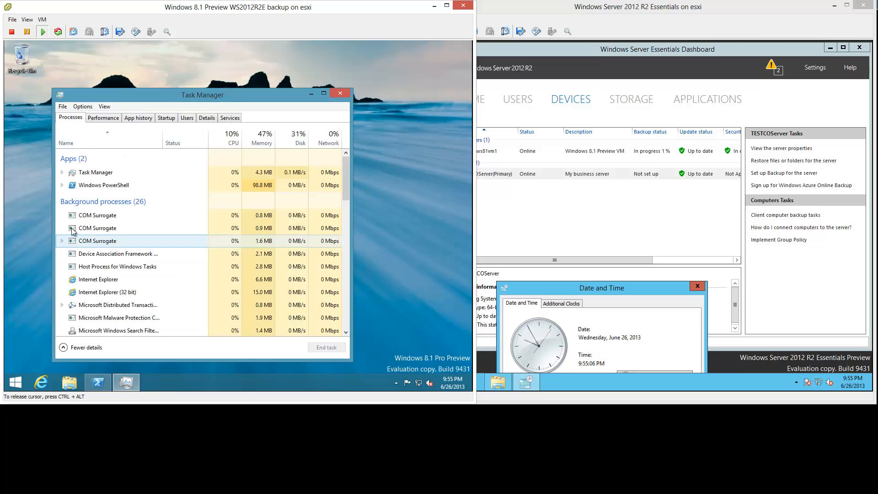
{"action": "left_click", "coordinate": [110, 120]}
{"action": "left_click_drag", "start_coordinate": [124, 94], "coordinate": [115, 55]}
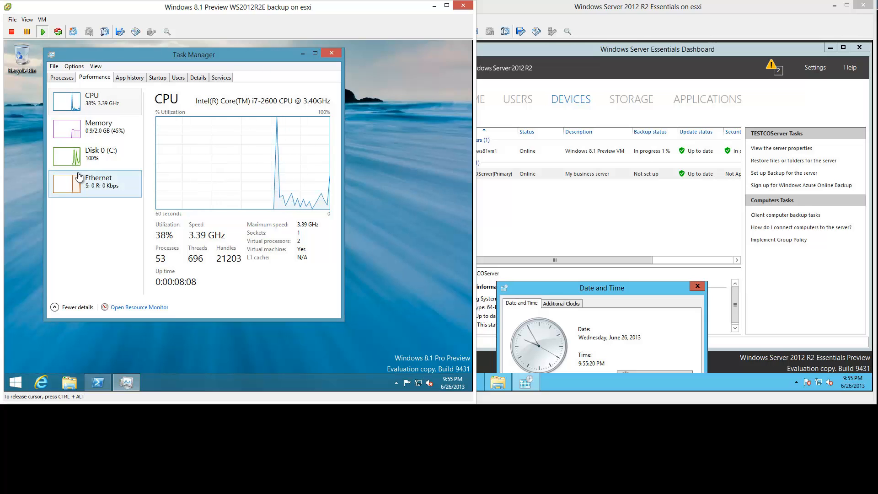
{"action": "left_click", "coordinate": [140, 162]}
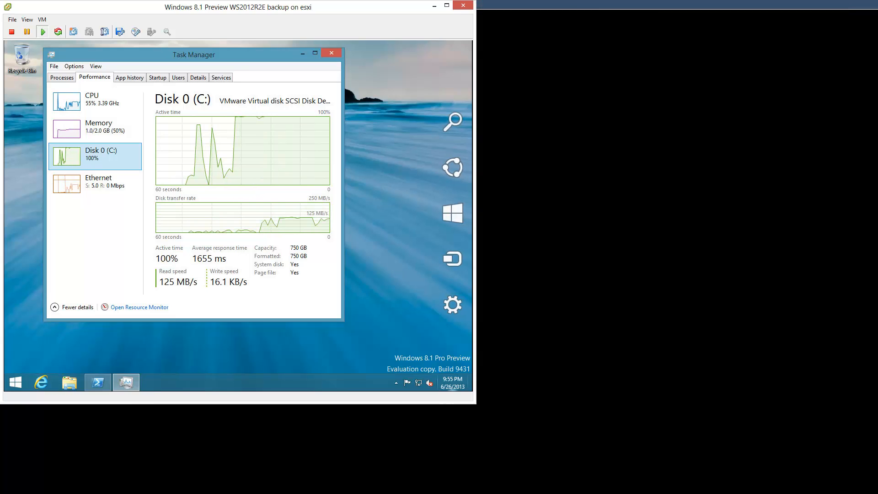
- Check the server's backup progress, then view Ethernet throughput and return to the C: disk graph
{"action": "mouse_move", "coordinate": [563, 473]}
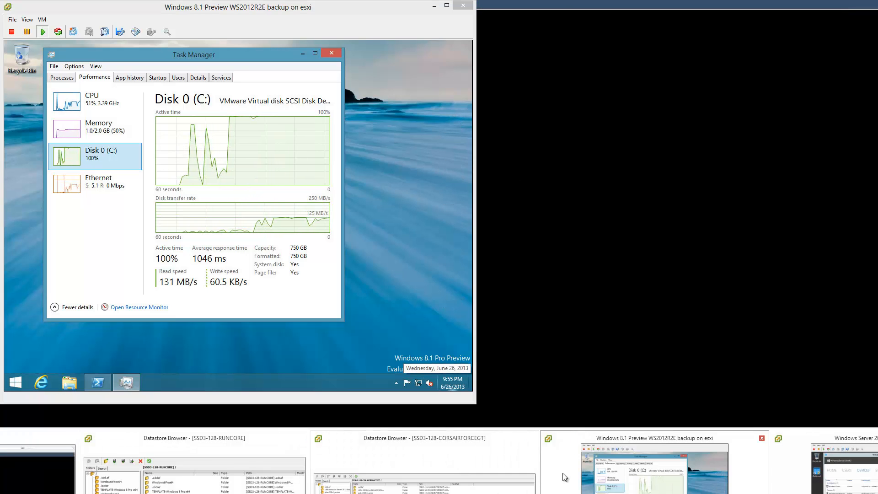
{"action": "left_click", "coordinate": [824, 465]}
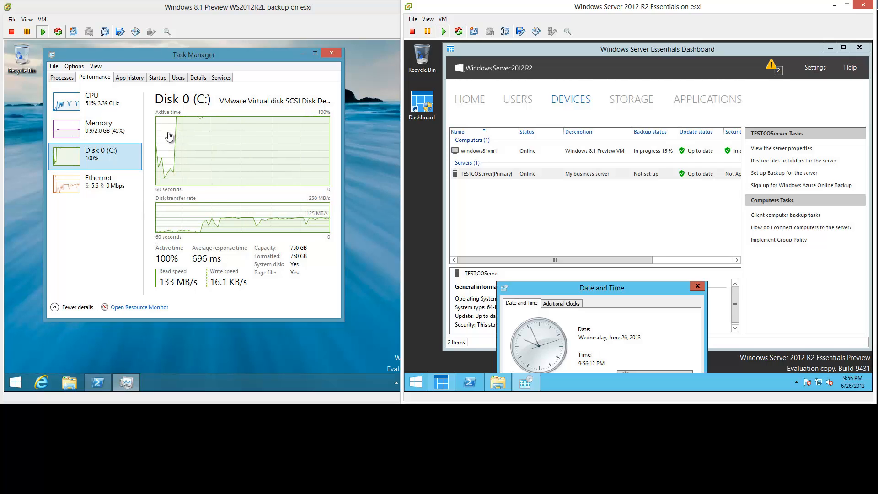
{"action": "left_click", "coordinate": [103, 194]}
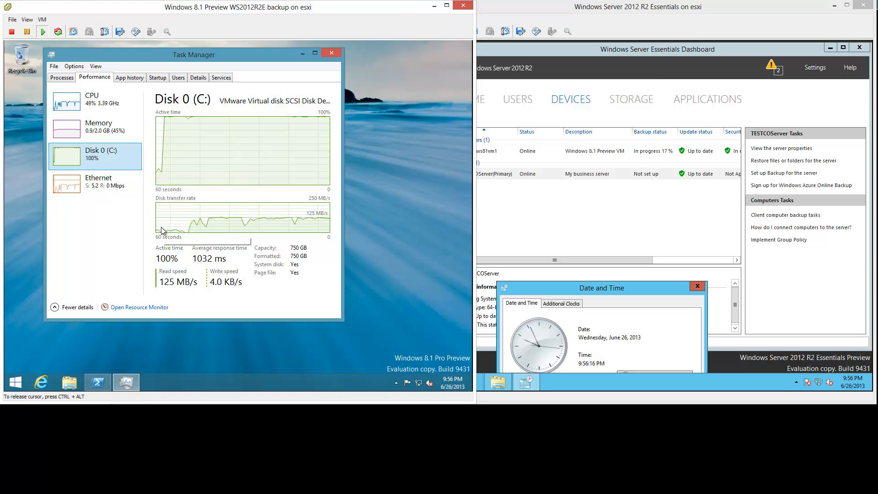
{"action": "left_click", "coordinate": [100, 181]}
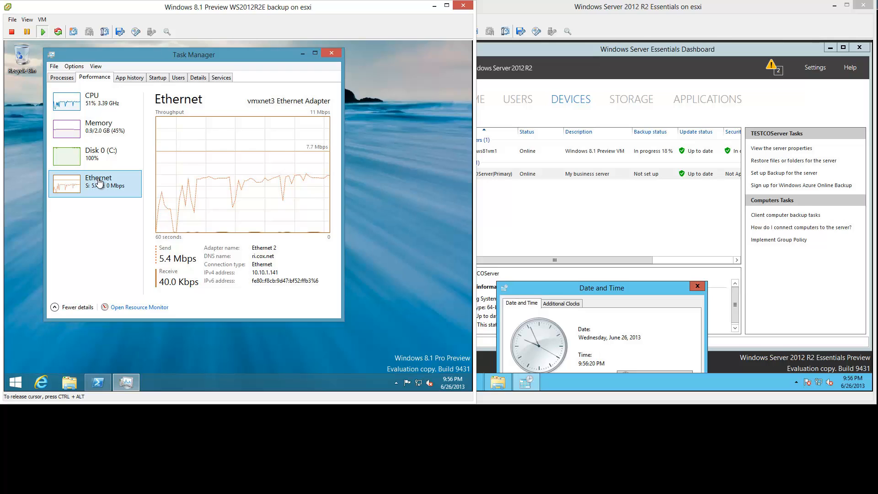
{"action": "left_click", "coordinate": [97, 155]}
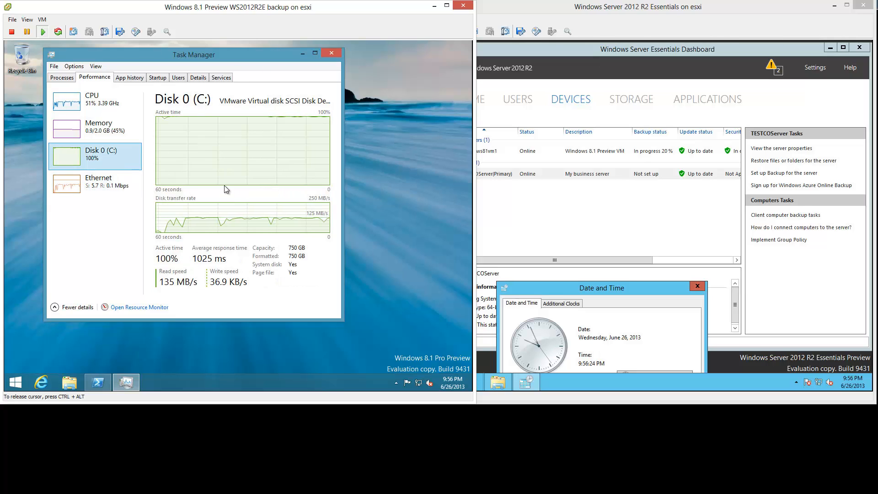
{"action": "right_click", "coordinate": [418, 383]}
{"action": "left_click", "coordinate": [419, 379]}
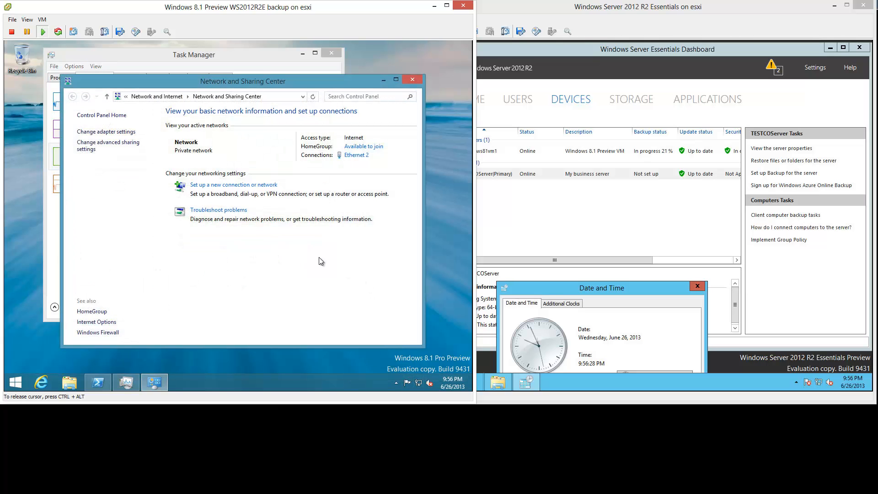
{"action": "left_click", "coordinate": [361, 155]}
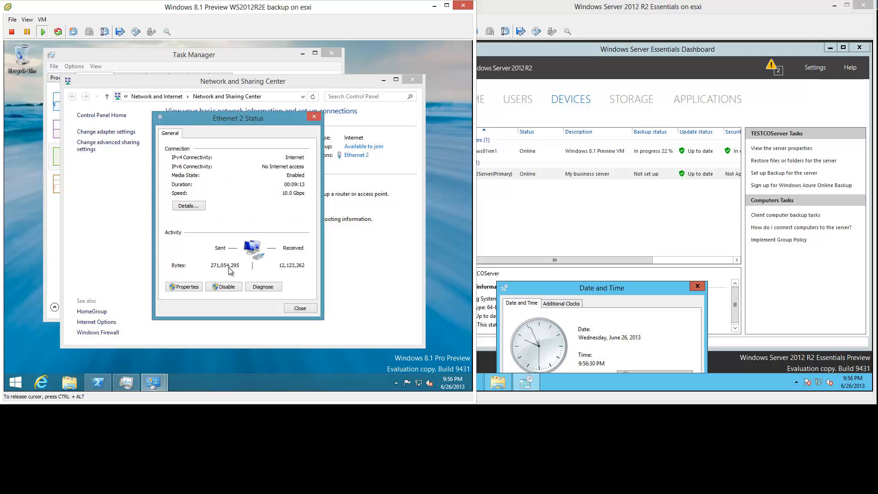
{"action": "left_click", "coordinate": [194, 285]}
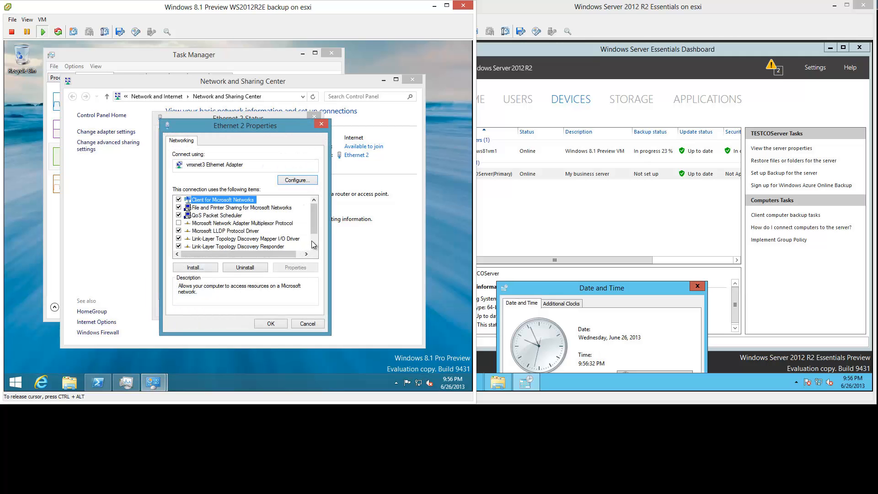
{"action": "scroll", "coordinate": [252, 247], "scroll_direction": "down", "scroll_amount": 1}
{"action": "double_click", "coordinate": [246, 247]}
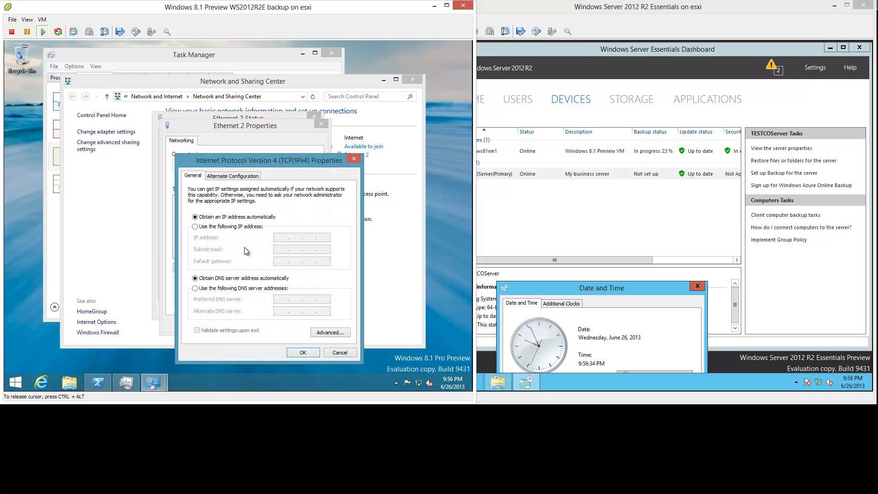
{"action": "left_click", "coordinate": [338, 353]}
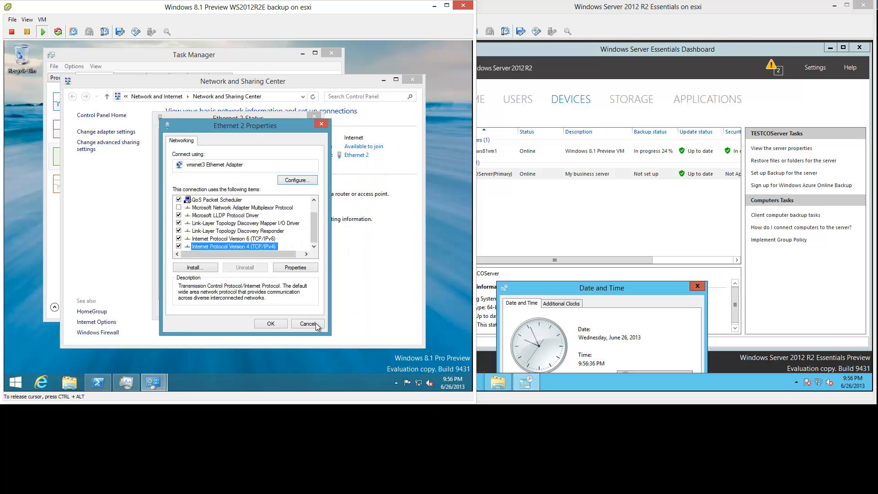
{"action": "left_click", "coordinate": [315, 323]}
{"action": "left_click", "coordinate": [308, 309]}
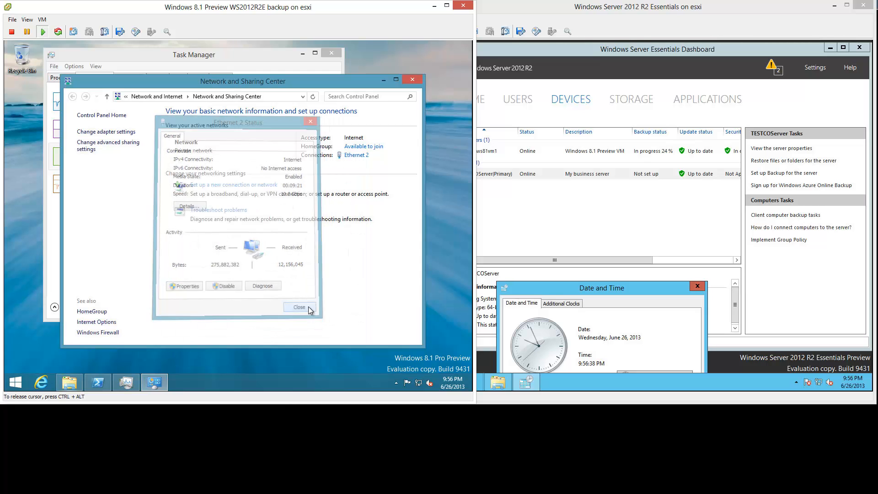
{"action": "left_click", "coordinate": [408, 81]}
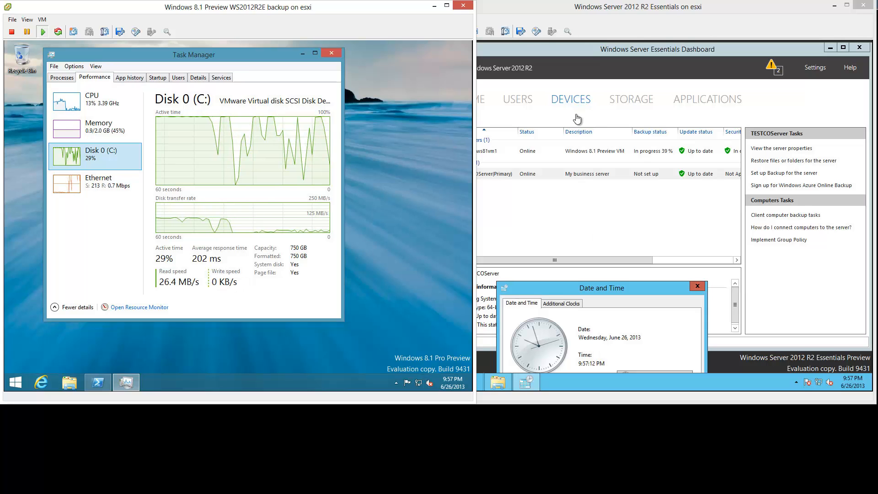
- Bring the server console forward and watch windows81vm1's backup reach Successful
{"action": "left_click", "coordinate": [594, 8]}
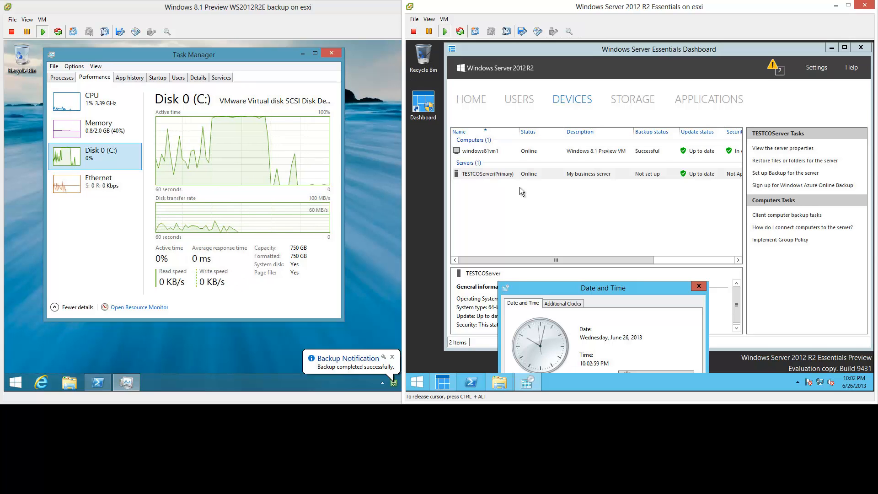
- Minimize Task Manager on the Windows 8.1 VM, review the server's Devices columns, and return to the guest
{"action": "left_click", "coordinate": [301, 54]}
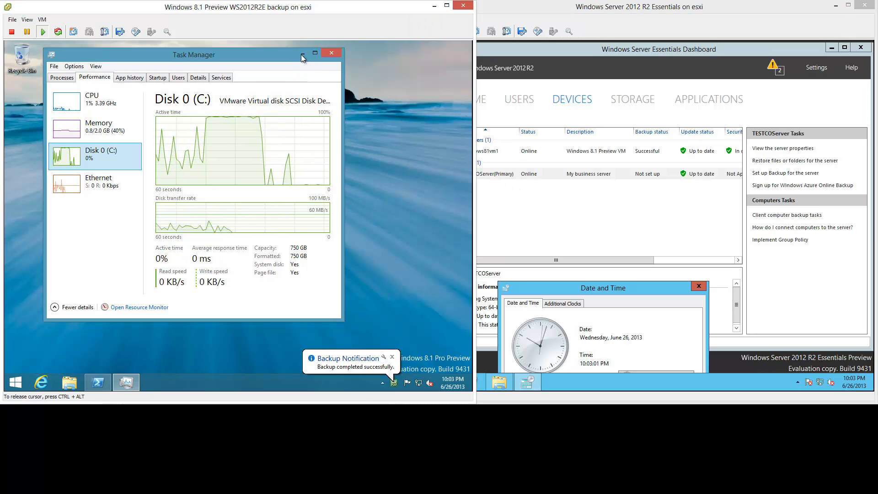
{"action": "left_click", "coordinate": [303, 54]}
{"action": "left_click", "coordinate": [602, 192]}
{"action": "left_click", "coordinate": [673, 259]}
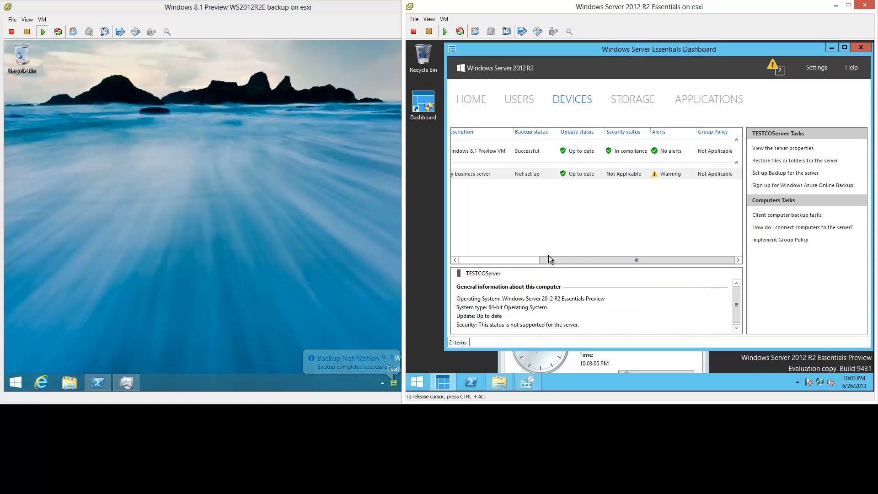
{"action": "left_click", "coordinate": [471, 261]}
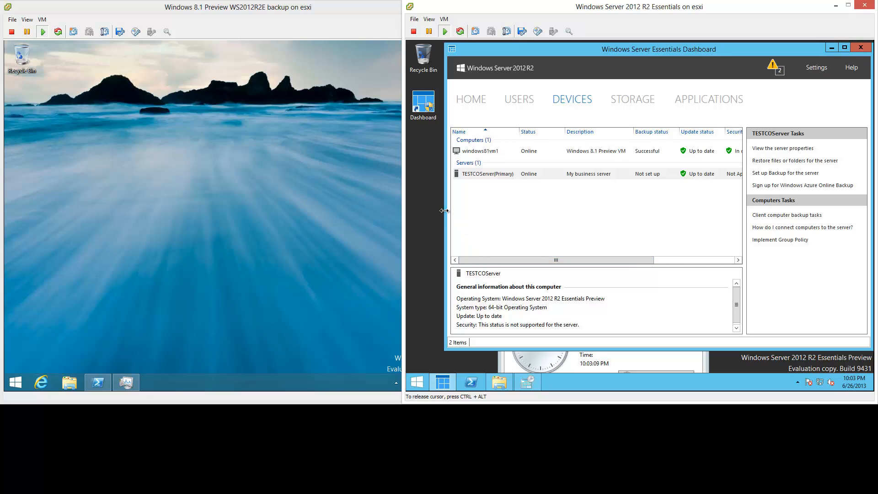
{"action": "left_click", "coordinate": [243, 215]}
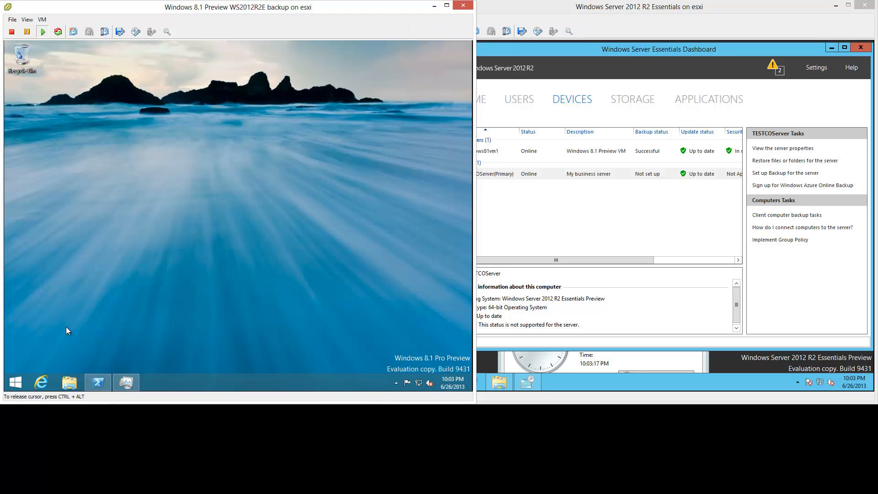
- Restart the Windows 8.1 VM from the Start button menu, then bring the server console forward
{"action": "right_click", "coordinate": [15, 382]}
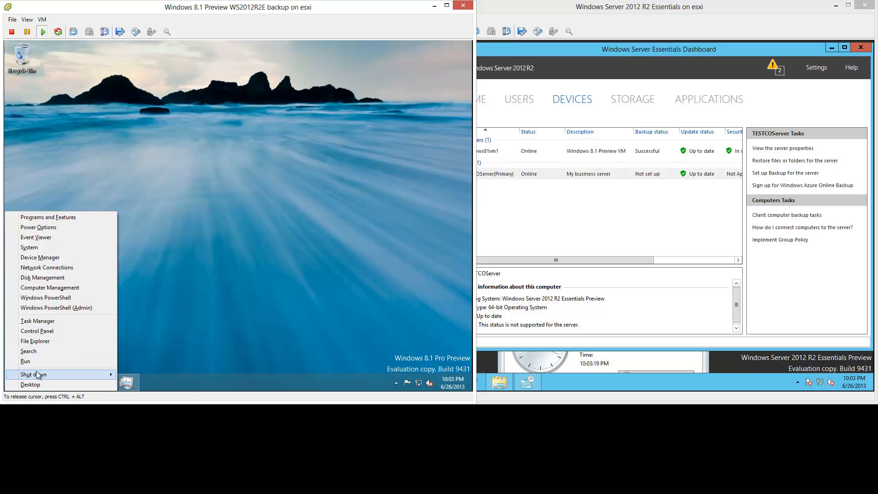
{"action": "mouse_move", "coordinate": [62, 376]}
{"action": "left_click", "coordinate": [139, 375]}
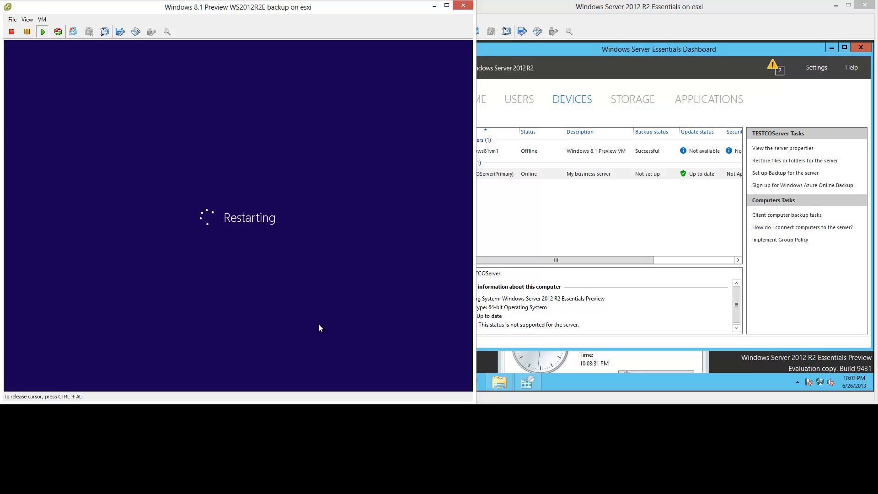
{"action": "key", "text": "ctrl+alt"}
{"action": "left_click", "coordinate": [606, 175]}
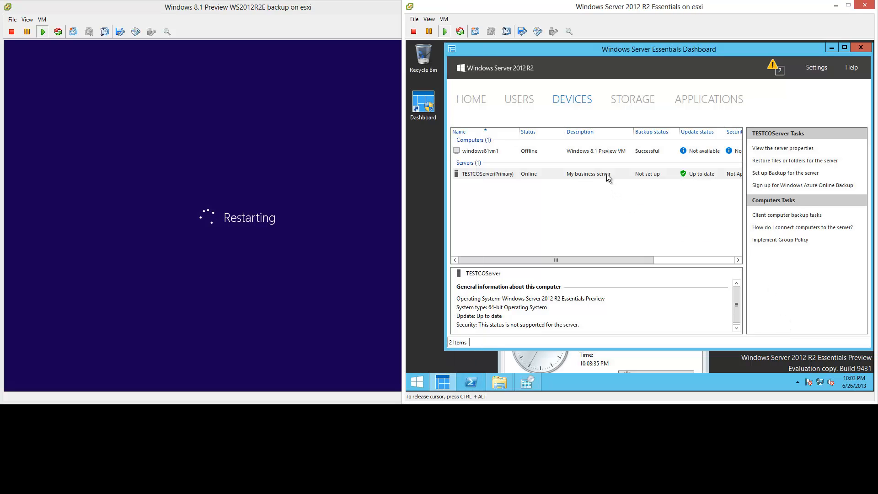
- Review windows81vm1's computer properties on the Backup and General tabs, then cancel
{"action": "right_click", "coordinate": [600, 152]}
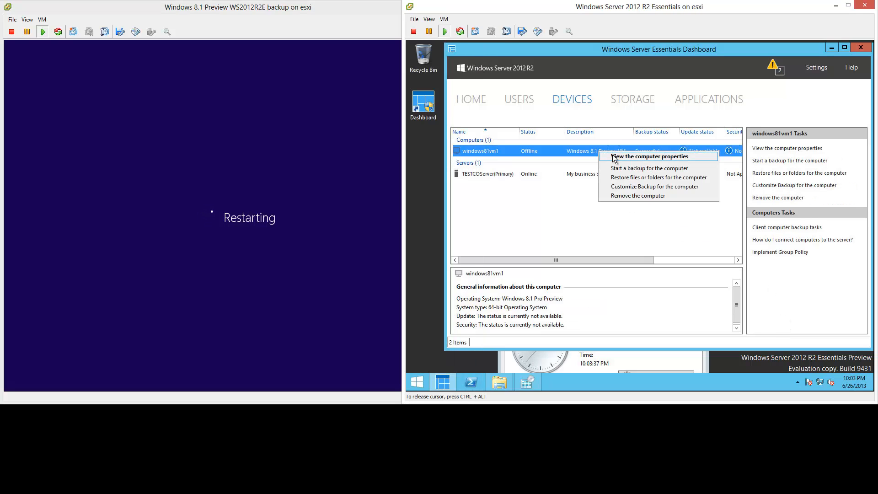
{"action": "left_click", "coordinate": [613, 156]}
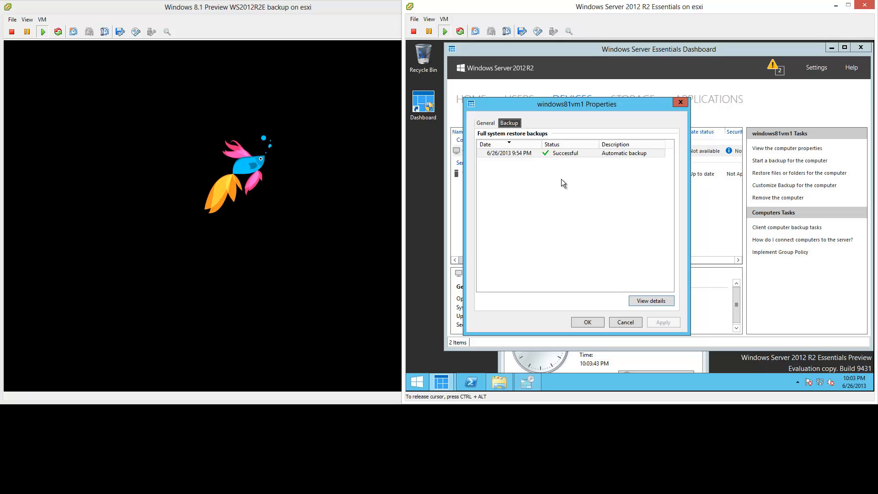
{"action": "left_click", "coordinate": [486, 124]}
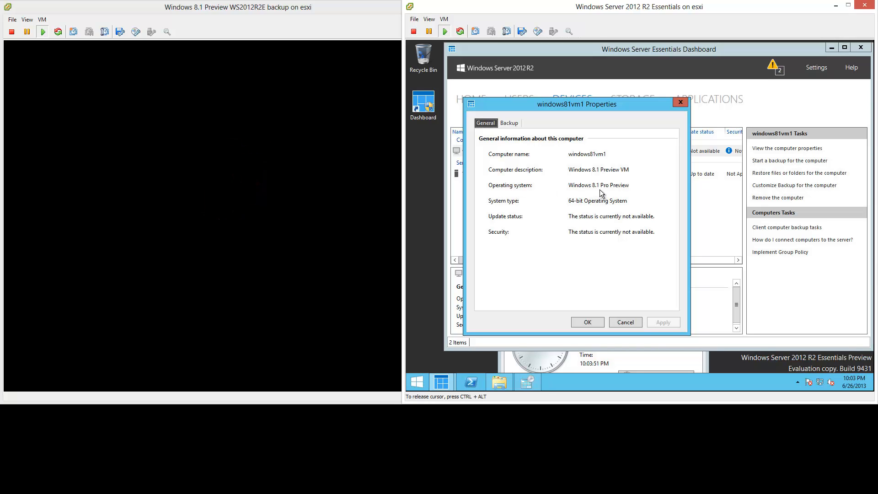
{"action": "left_click", "coordinate": [637, 323]}
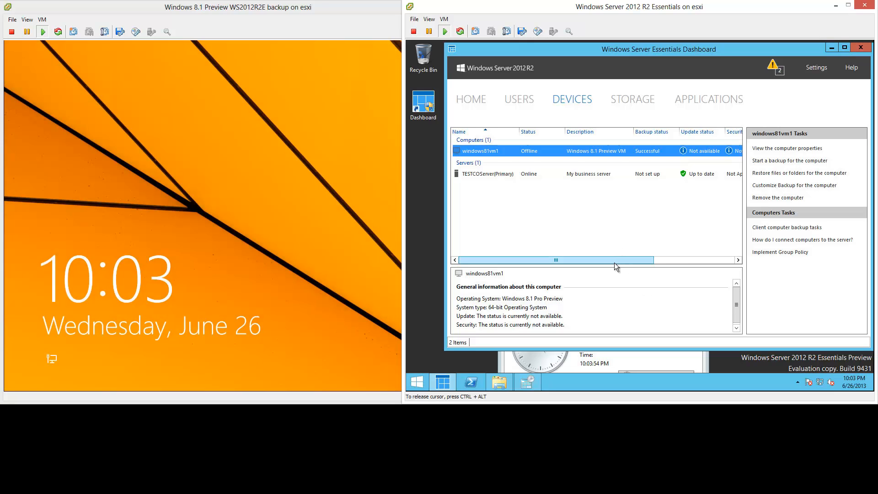
- Sign in to the restarted Windows 8.1 VM with the account password
{"action": "left_click_drag", "start_coordinate": [613, 262], "coordinate": [503, 254]}
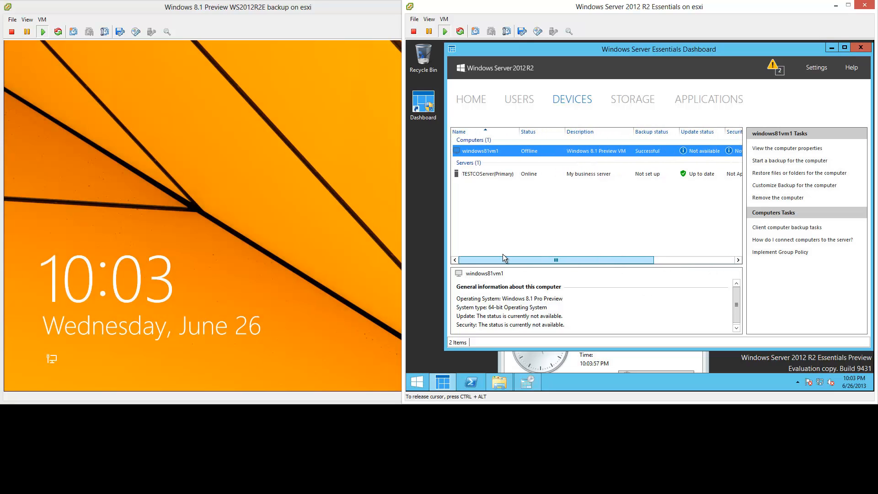
{"action": "left_click", "coordinate": [293, 215]}
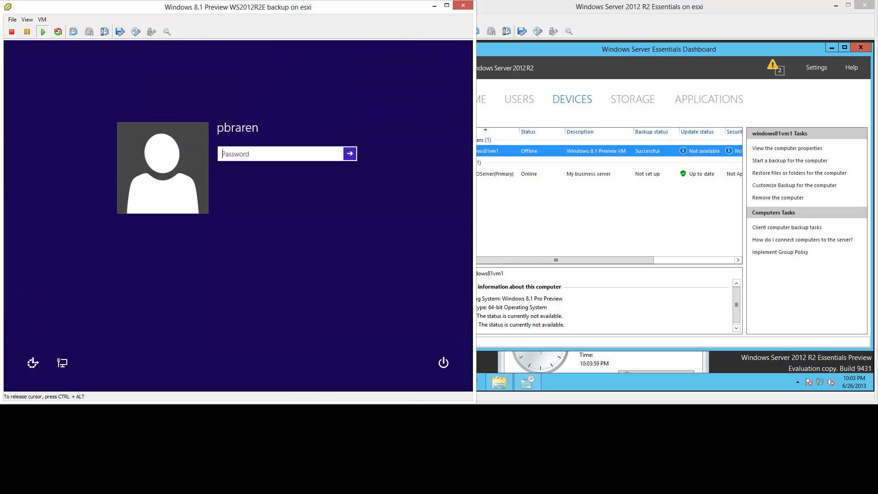
{"action": "type", "text": "pa"}
{"action": "key", "text": "Return"}
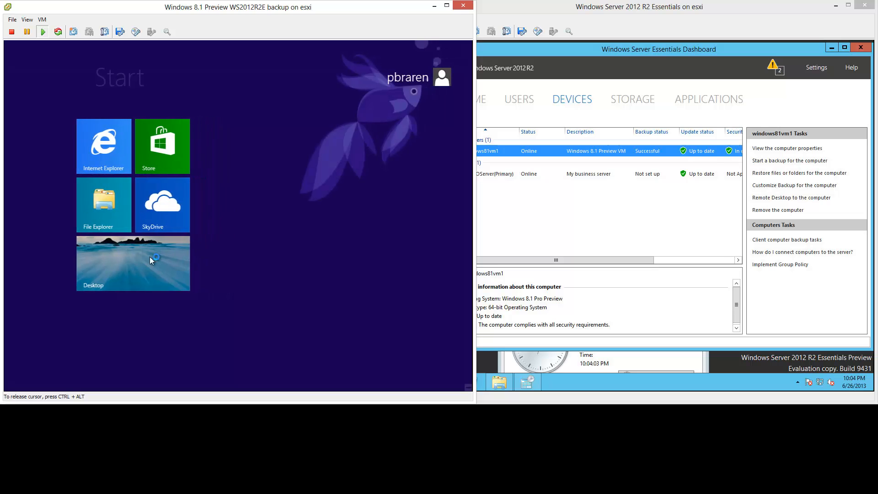
- Open the Network and Sharing Center and view Ethernet 2's status and properties
{"action": "left_click", "coordinate": [137, 259]}
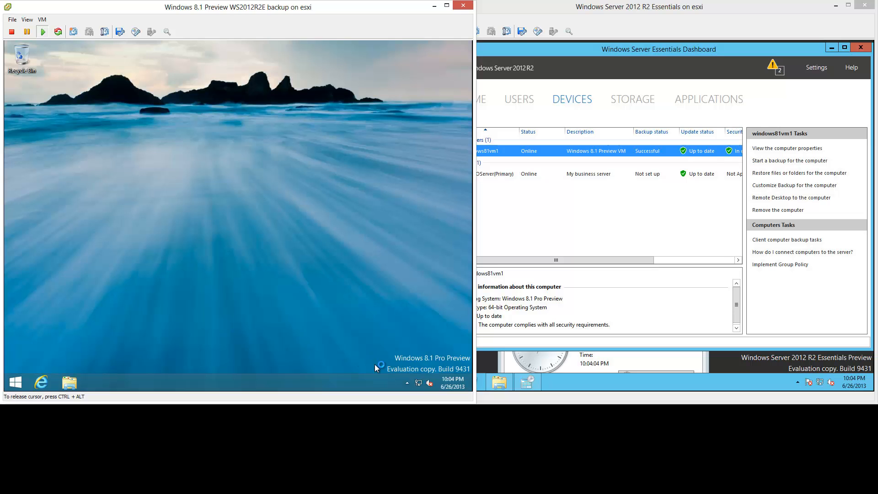
{"action": "right_click", "coordinate": [425, 382]}
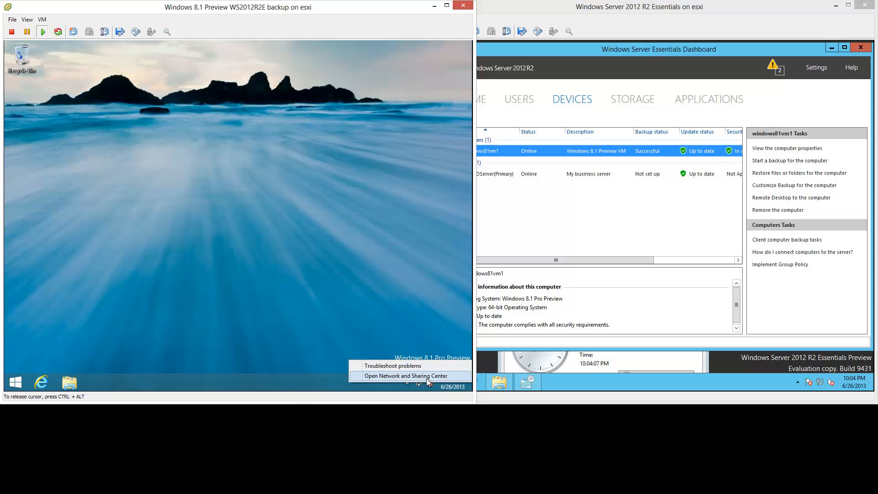
{"action": "left_click", "coordinate": [423, 376]}
{"action": "left_click", "coordinate": [354, 155]}
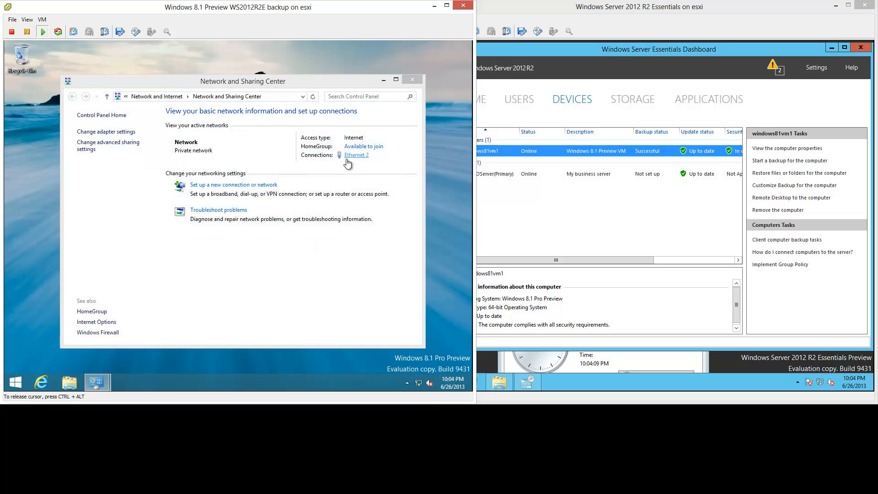
{"action": "left_click", "coordinate": [185, 287]}
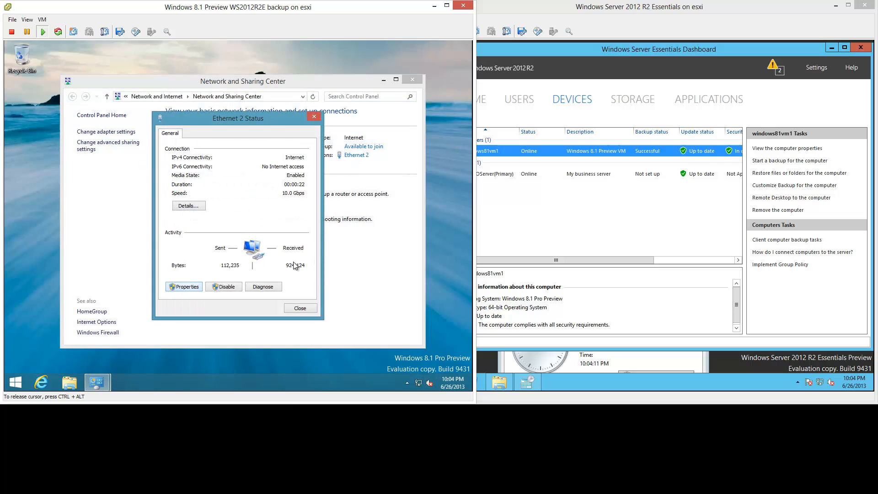
- Inspect Ethernet 2's IPv4 settings, then close all network windows without changes
{"action": "scroll", "coordinate": [242, 250], "scroll_direction": "down", "scroll_amount": 1}
{"action": "double_click", "coordinate": [241, 247]}
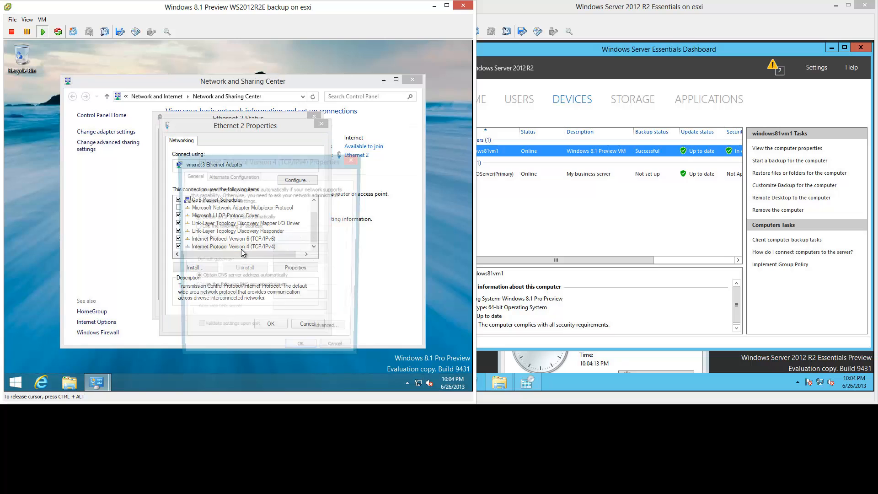
{"action": "left_click", "coordinate": [334, 356]}
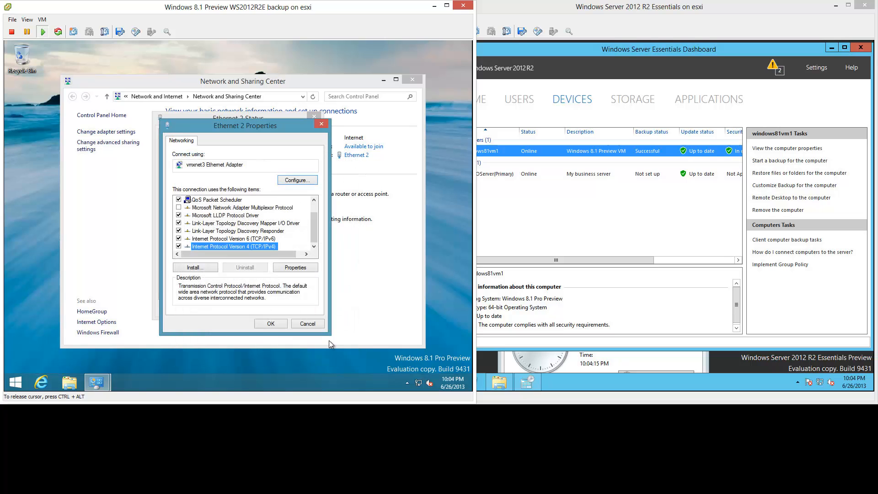
{"action": "left_click", "coordinate": [314, 324]}
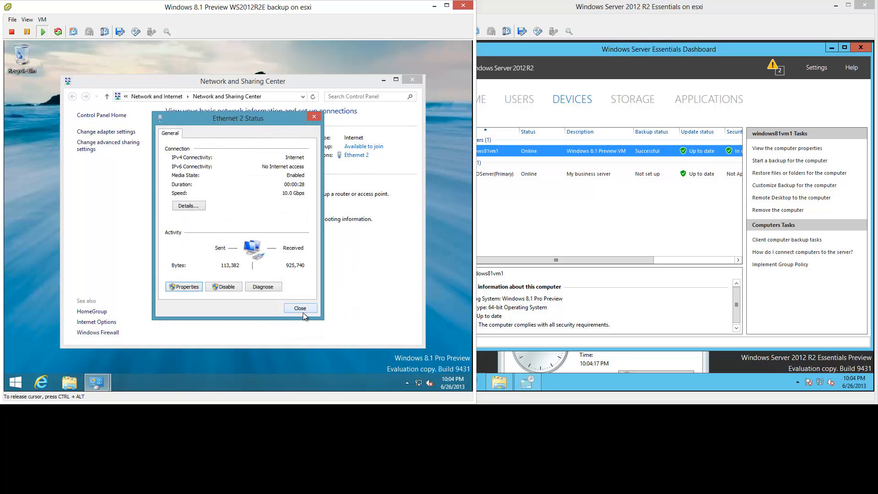
{"action": "left_click", "coordinate": [303, 312]}
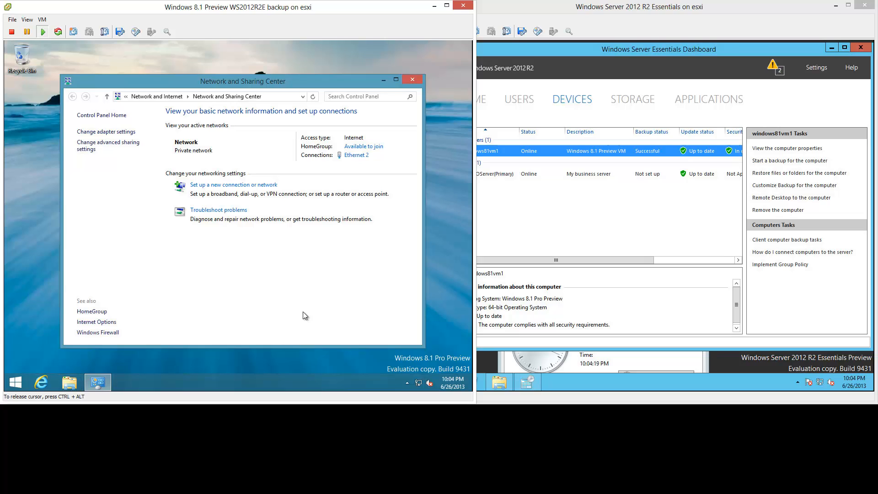
{"action": "left_click", "coordinate": [412, 81]}
- Start a Manual backup of windows81vm1 from the server's Devices list, then return to the Windows 8.1 console
{"action": "left_click", "coordinate": [580, 152]}
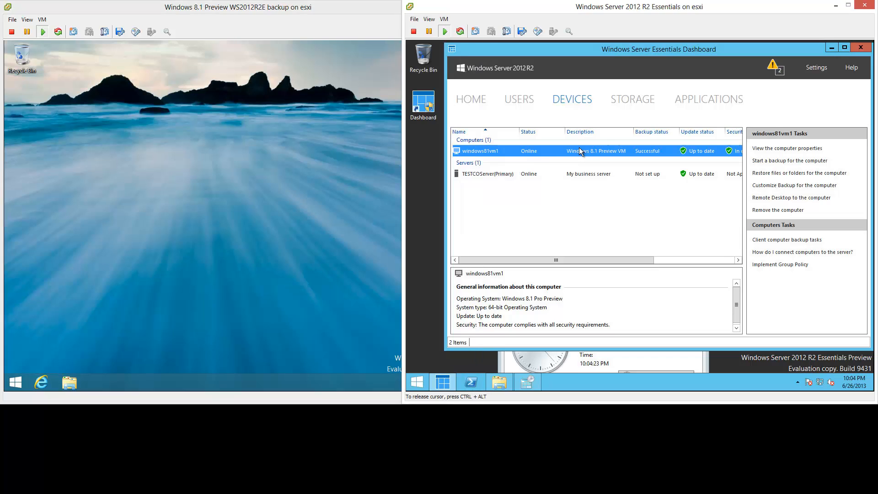
{"action": "right_click", "coordinate": [544, 154]}
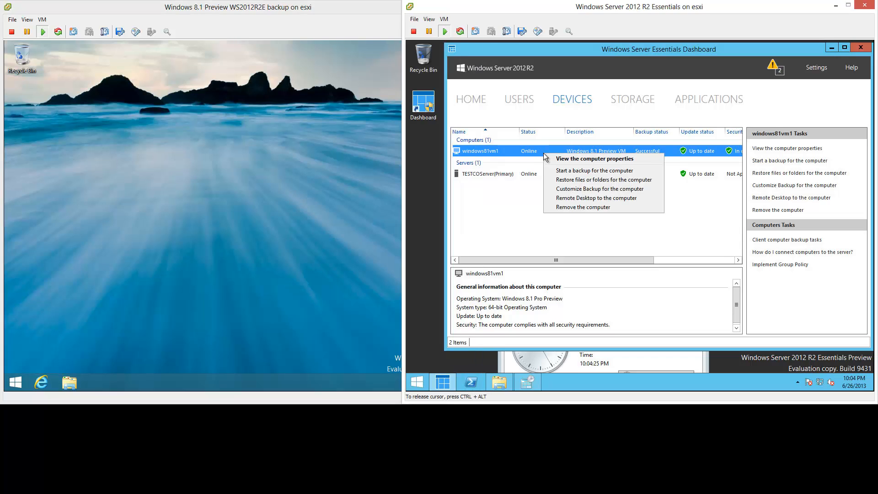
{"action": "left_click", "coordinate": [638, 174]}
{"action": "left_click", "coordinate": [589, 171]}
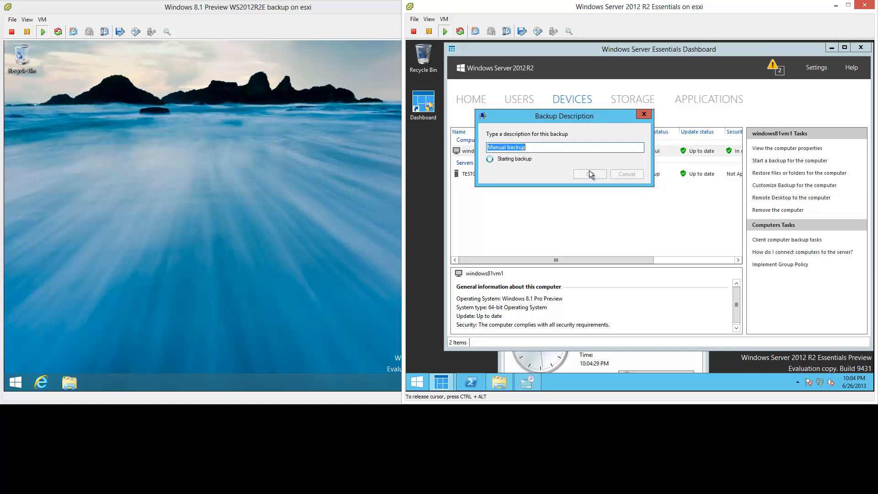
{"action": "key", "text": "ctrl+alt"}
{"action": "left_click", "coordinate": [227, 387]}
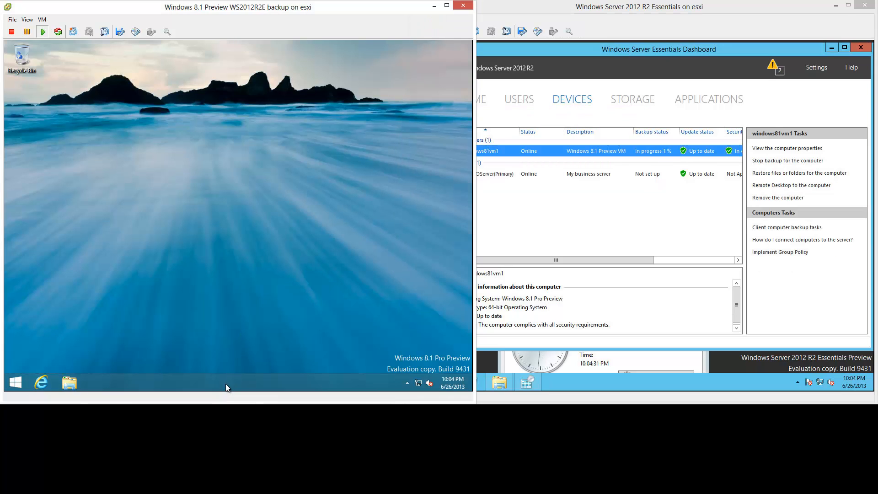
- Watch disk activity in Task Manager's Performance tab until the backup finishes, then minimize Task Manager
{"action": "right_click", "coordinate": [246, 382]}
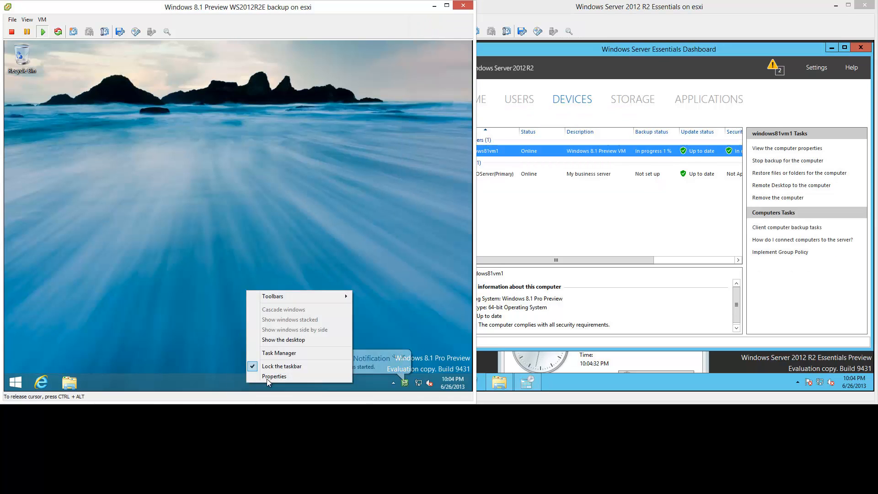
{"action": "left_click", "coordinate": [281, 353]}
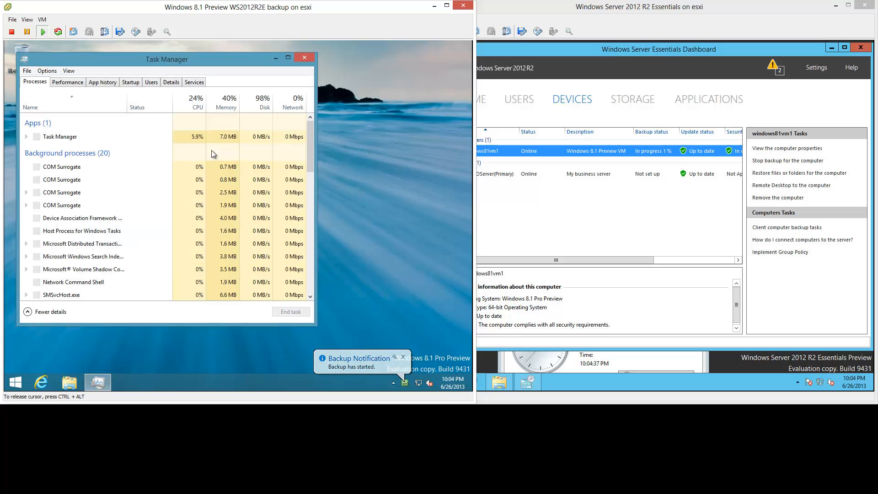
{"action": "left_click", "coordinate": [67, 81]}
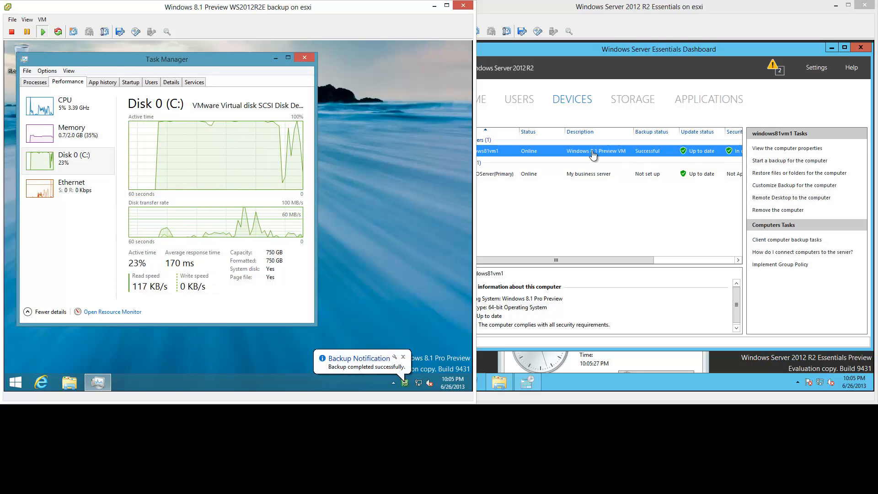
{"action": "left_click", "coordinate": [275, 60]}
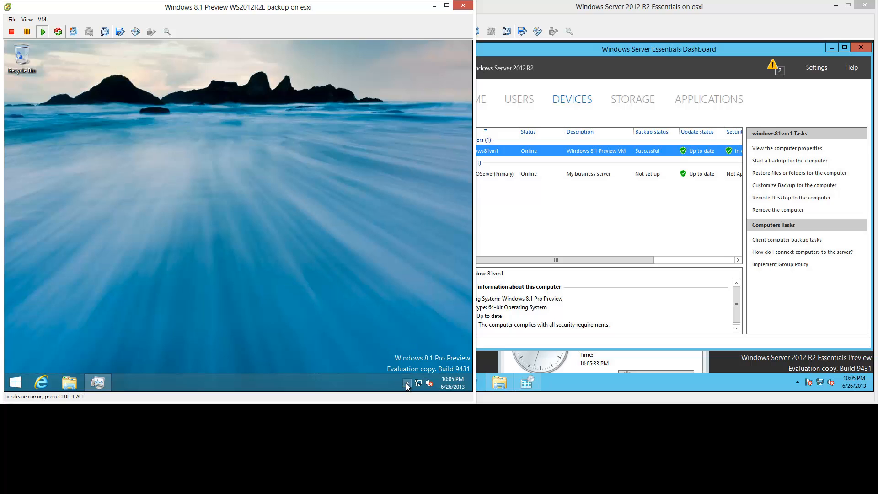
- Open the Connector Launchpad and the Dashboard sign-in window, placing them side by side
{"action": "left_click", "coordinate": [407, 384]}
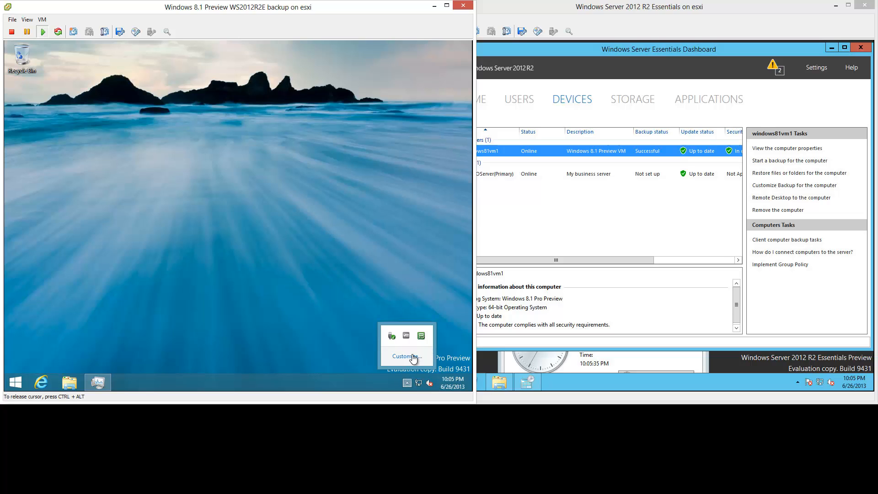
{"action": "right_click", "coordinate": [420, 338]}
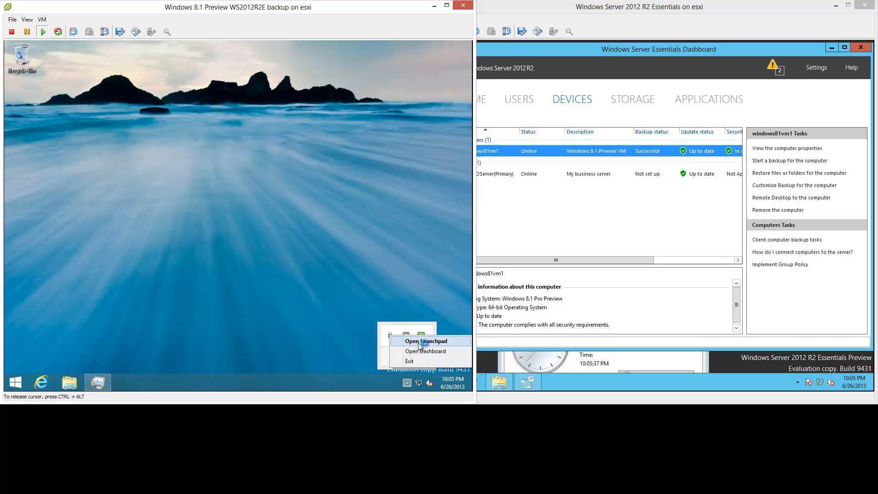
{"action": "left_click", "coordinate": [418, 341]}
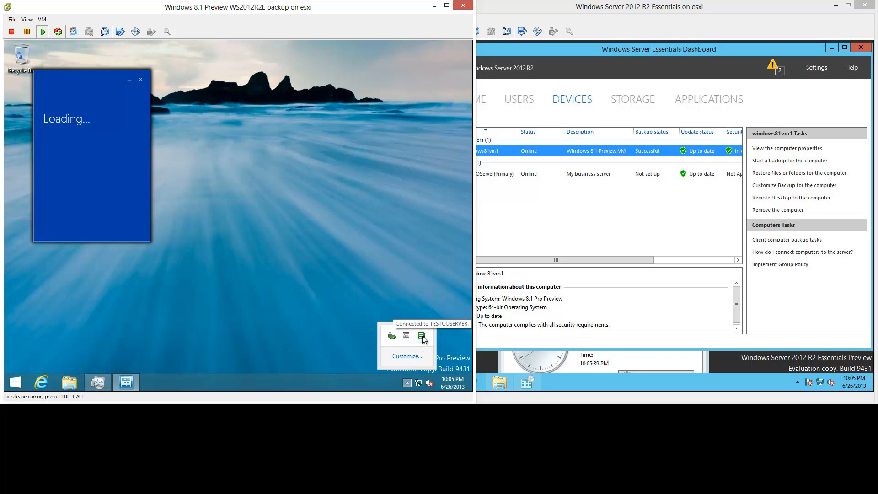
{"action": "right_click", "coordinate": [421, 337]}
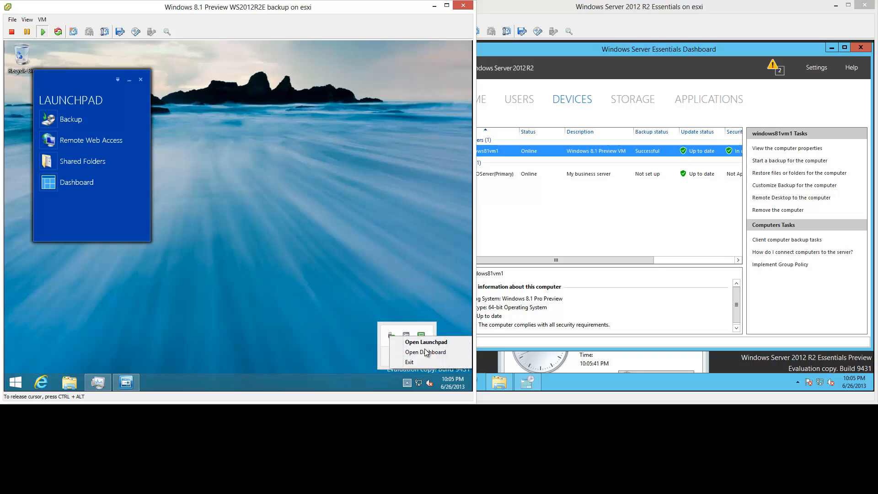
{"action": "left_click", "coordinate": [427, 351]}
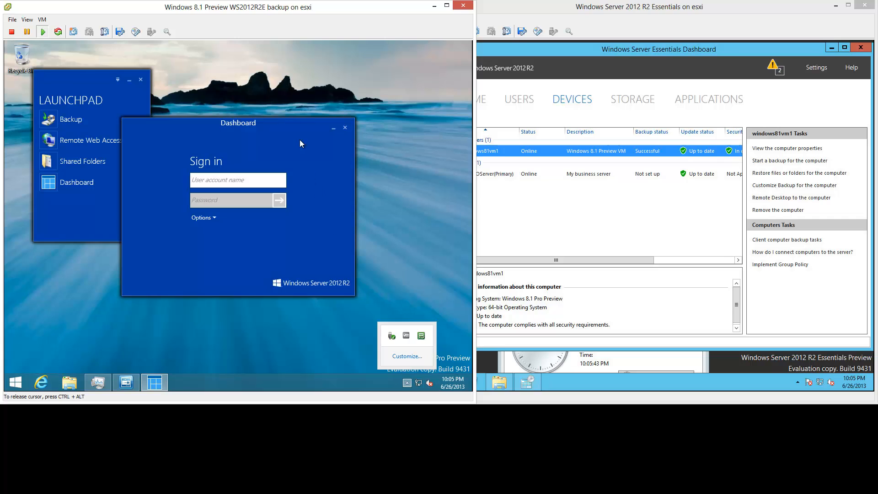
{"action": "left_click_drag", "start_coordinate": [296, 123], "coordinate": [375, 73]}
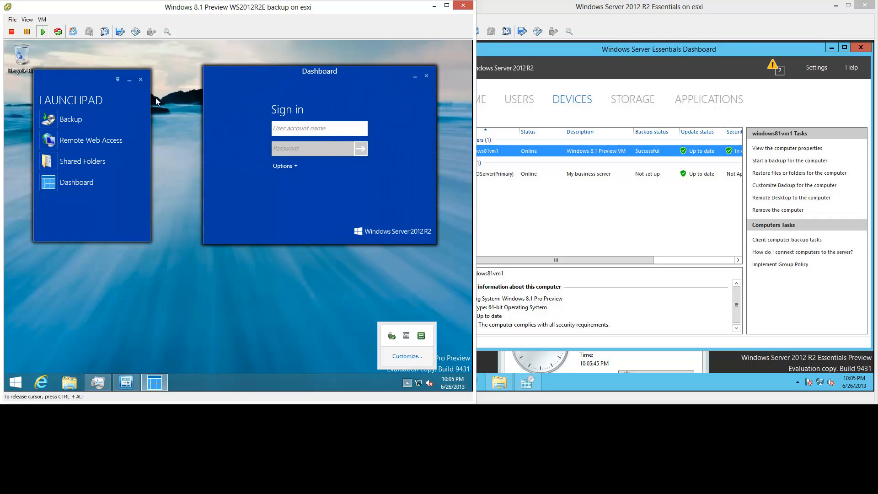
- Look over Launchpad Settings without changes and check the Dashboard sign-in options
{"action": "left_click", "coordinate": [118, 79]}
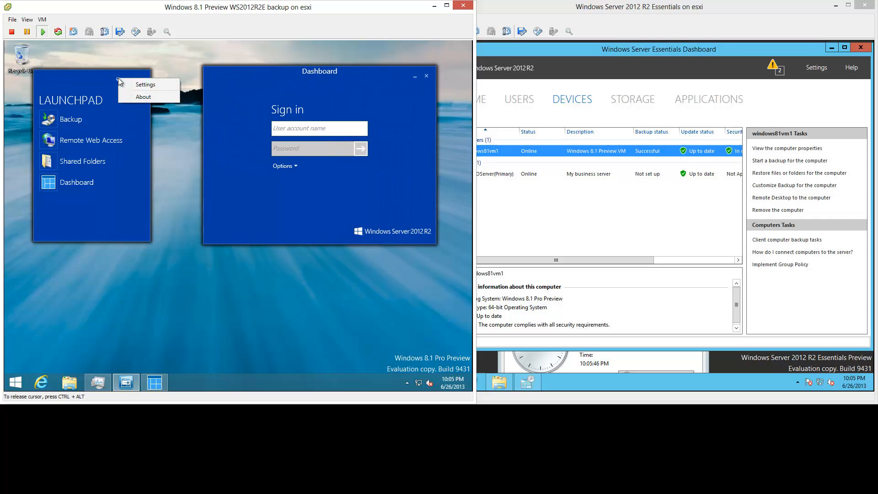
{"action": "left_click", "coordinate": [157, 85]}
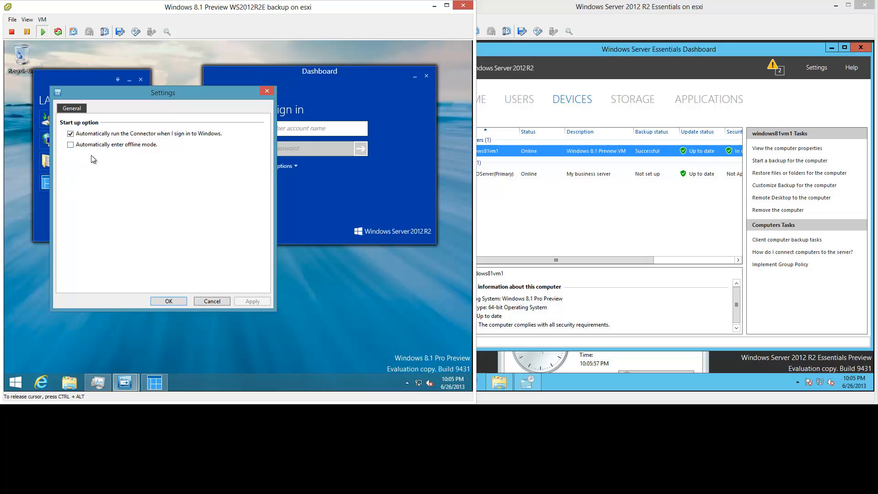
{"action": "left_click", "coordinate": [212, 301]}
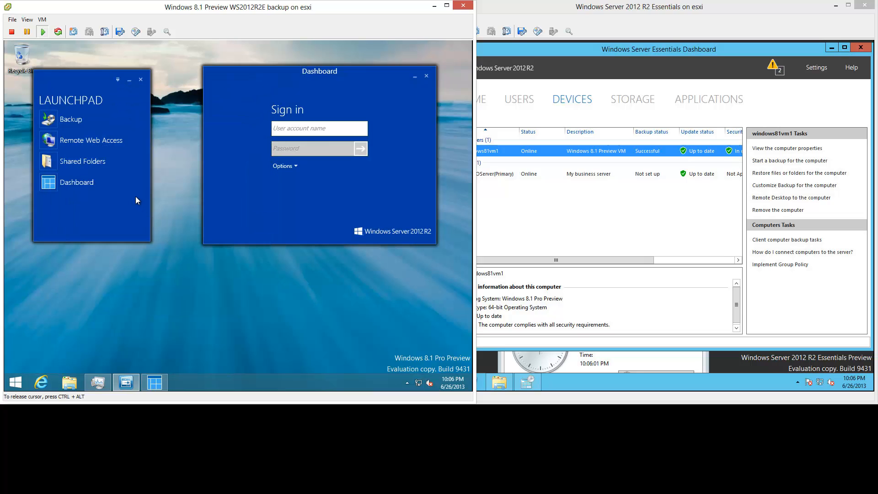
{"action": "left_click", "coordinate": [295, 166]}
{"action": "left_click", "coordinate": [295, 167]}
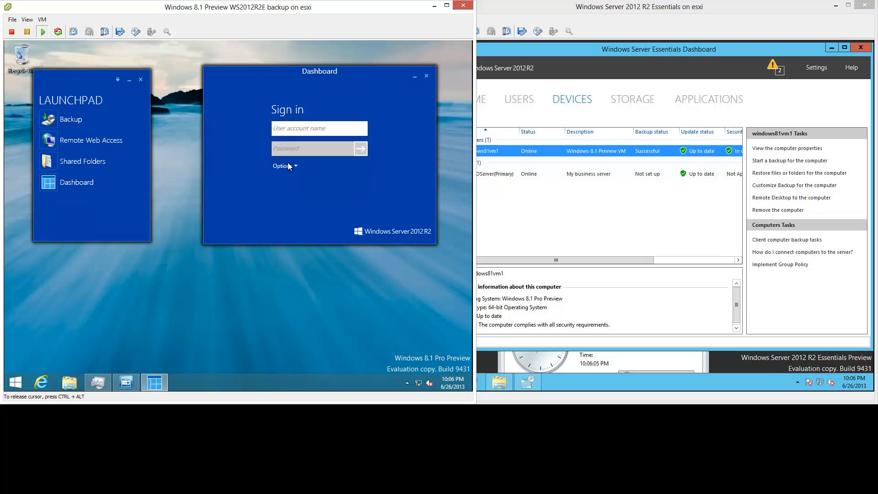
- Change whether the Connector runs at sign-in in Launchpad Settings and confirm
{"action": "left_click", "coordinate": [118, 80]}
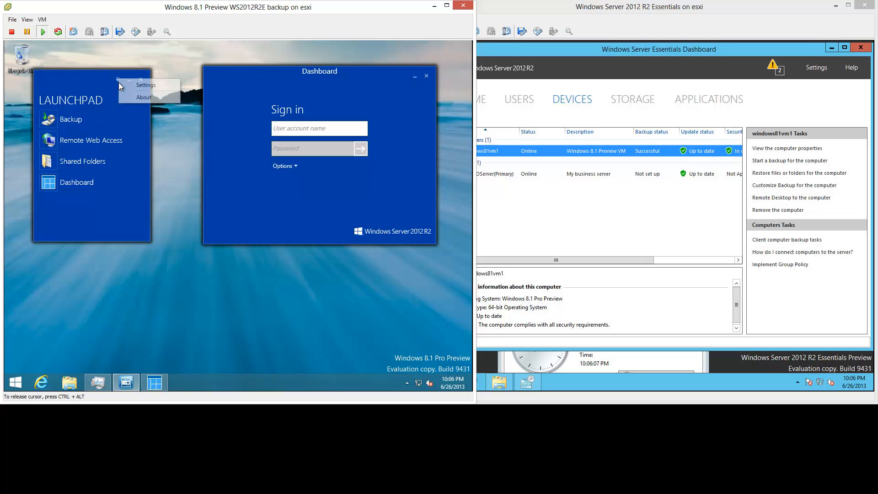
{"action": "left_click", "coordinate": [133, 86]}
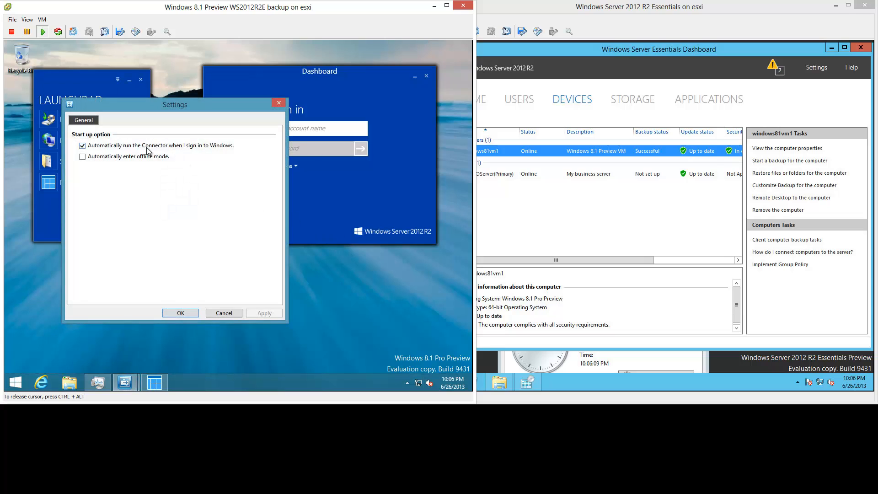
{"action": "left_click", "coordinate": [83, 146]}
{"action": "left_click", "coordinate": [191, 313]}
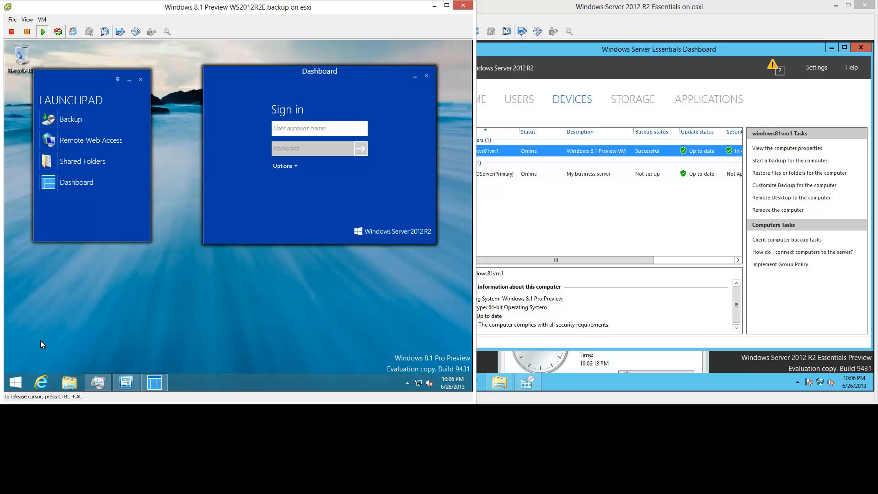
{"action": "key", "text": "super+x"}
- Restart the Windows 8.1 VM, then widen the Essentials Dashboard and narrow its Status column
{"action": "mouse_move", "coordinate": [58, 375]}
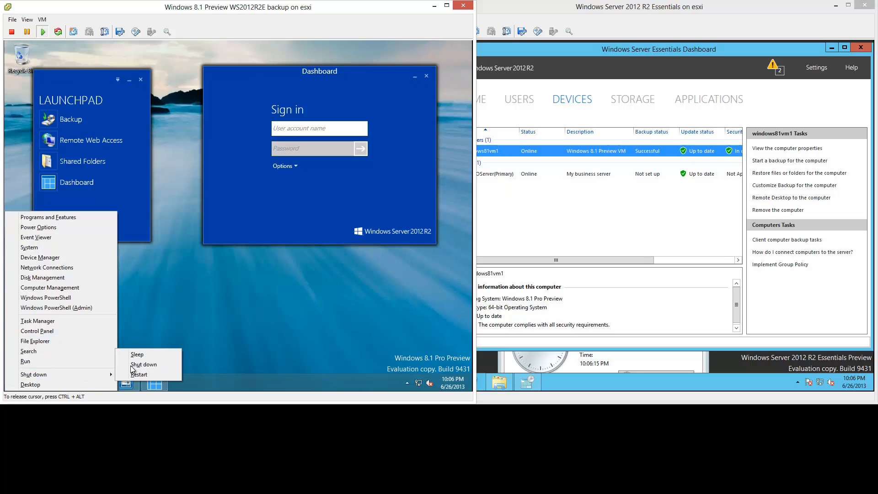
{"action": "left_click", "coordinate": [136, 375]}
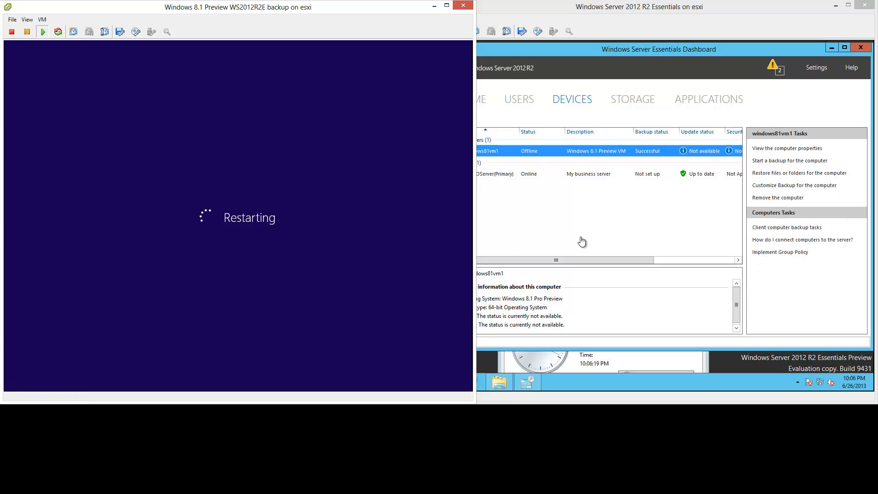
{"action": "left_click", "coordinate": [667, 156]}
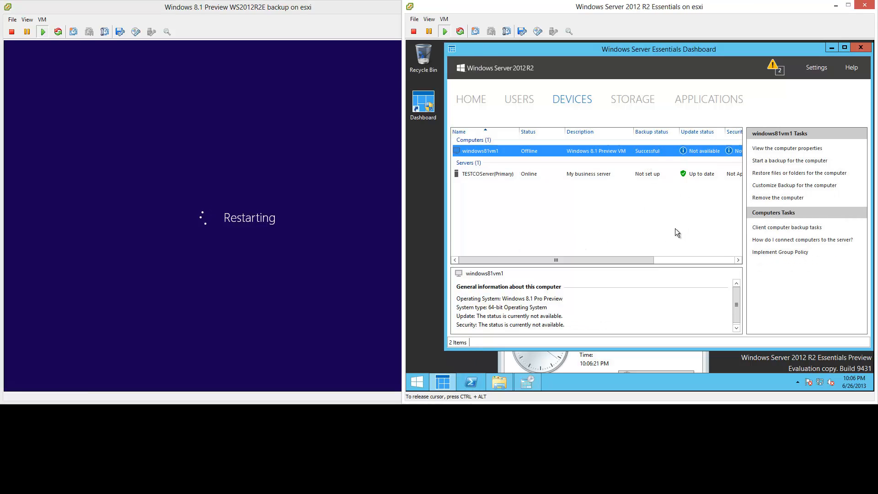
{"action": "left_click_drag", "start_coordinate": [445, 229], "coordinate": [410, 228]}
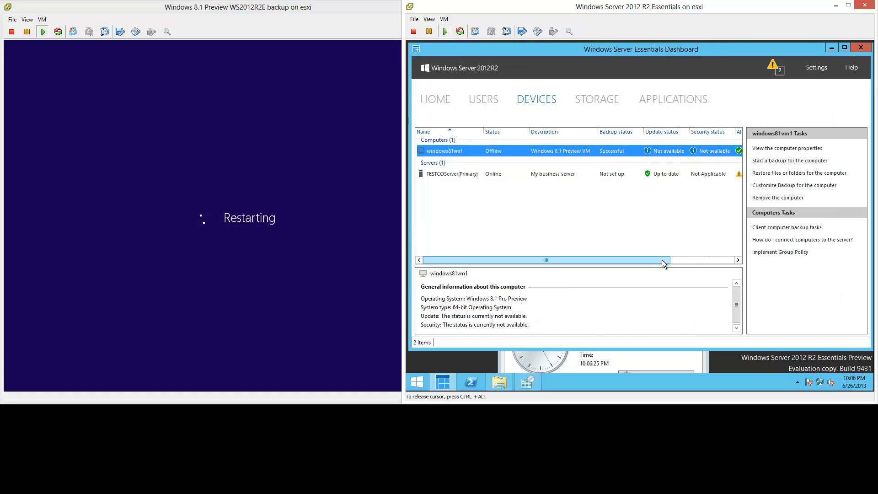
{"action": "left_click_drag", "start_coordinate": [662, 260], "coordinate": [596, 250]}
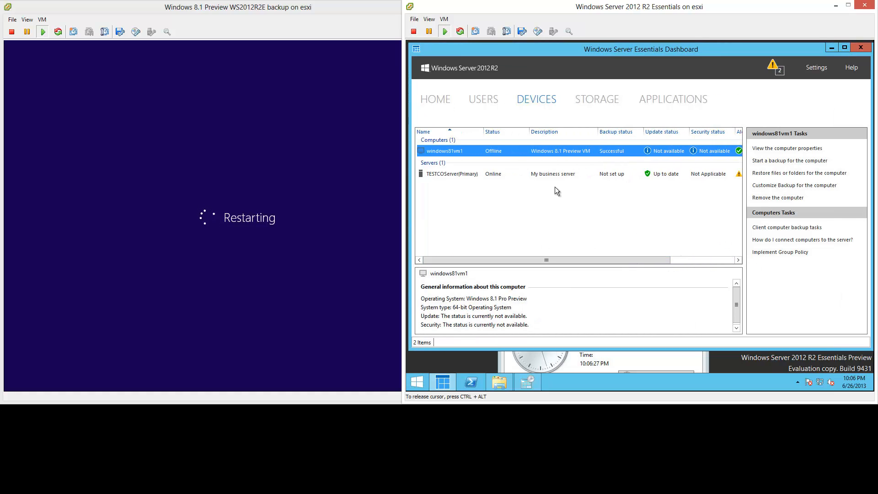
{"action": "left_click_drag", "start_coordinate": [514, 133], "coordinate": [506, 133]}
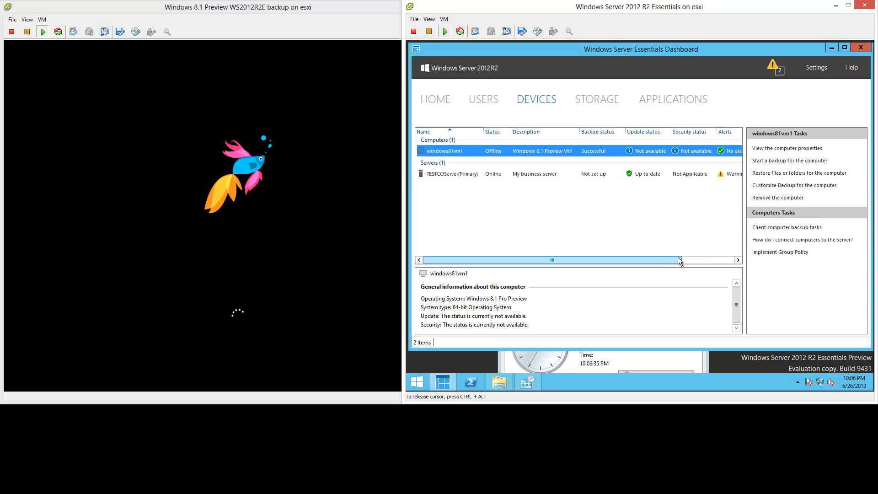
{"action": "left_click_drag", "start_coordinate": [679, 257], "coordinate": [596, 251]}
- Review Health Monitoring's Microsoft Update and server folders warnings
{"action": "left_click", "coordinate": [776, 69]}
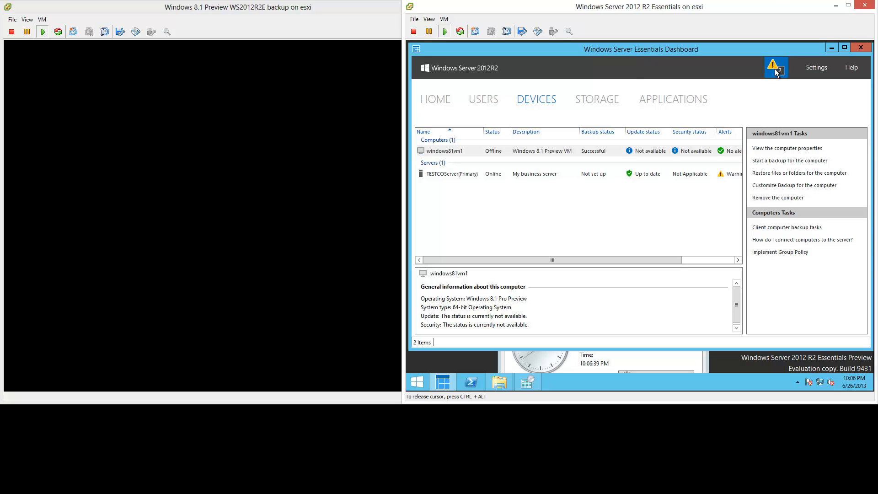
{"action": "left_click", "coordinate": [689, 90]}
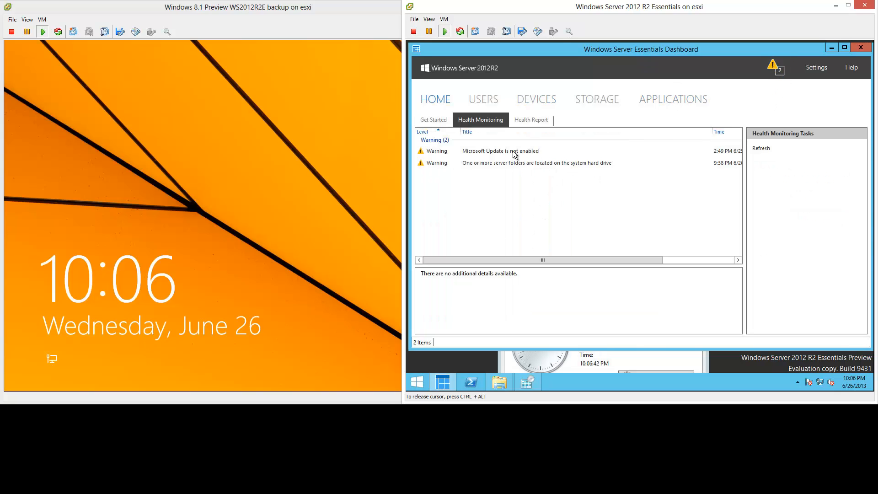
{"action": "left_click", "coordinate": [514, 154]}
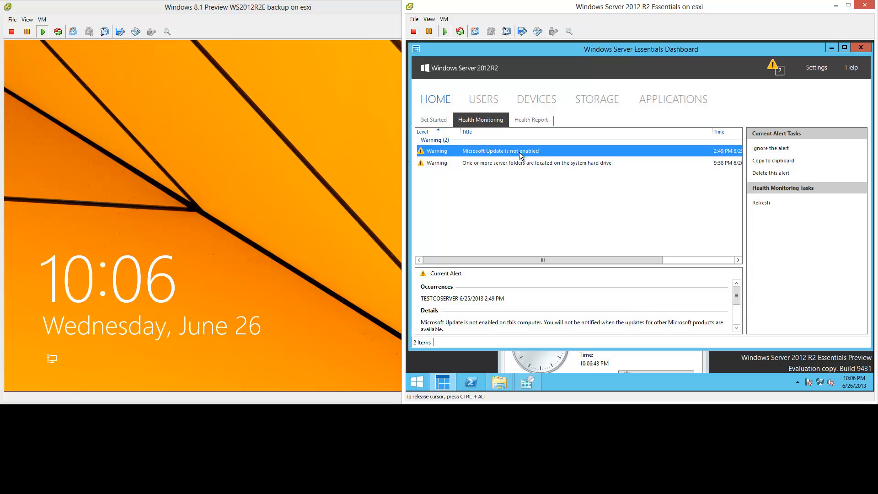
{"action": "left_click", "coordinate": [502, 159]}
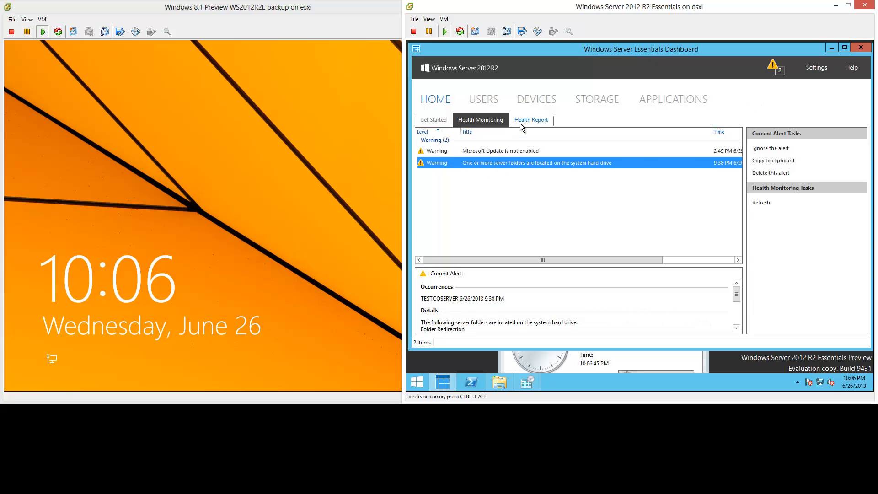
- Check for new Windows updates from the server's Settings
{"action": "left_click", "coordinate": [816, 67]}
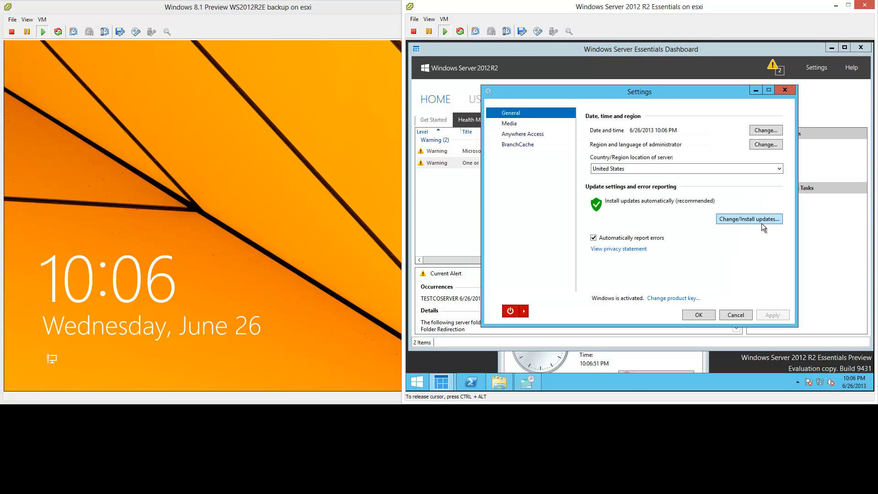
{"action": "left_click", "coordinate": [762, 222]}
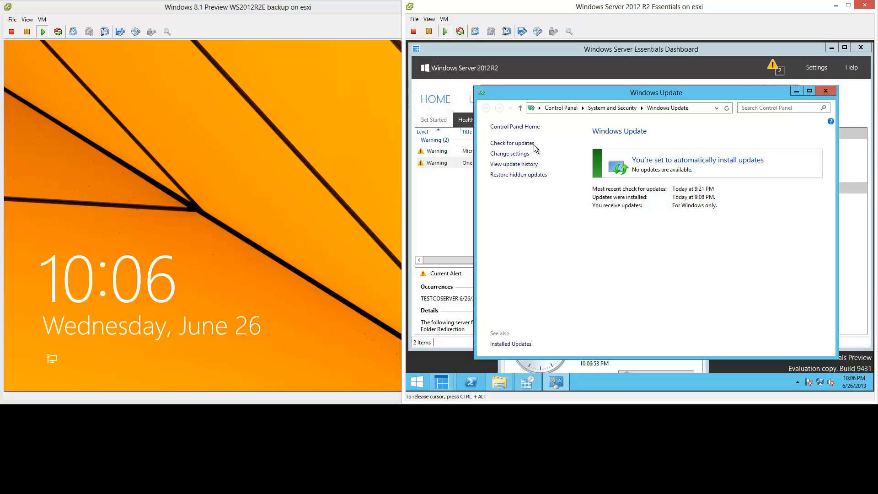
{"action": "left_click", "coordinate": [512, 143]}
- Sign in to the restarted Windows 8.1 VM with the account password
{"action": "left_click", "coordinate": [268, 228]}
{"action": "left_click", "coordinate": [393, 234]}
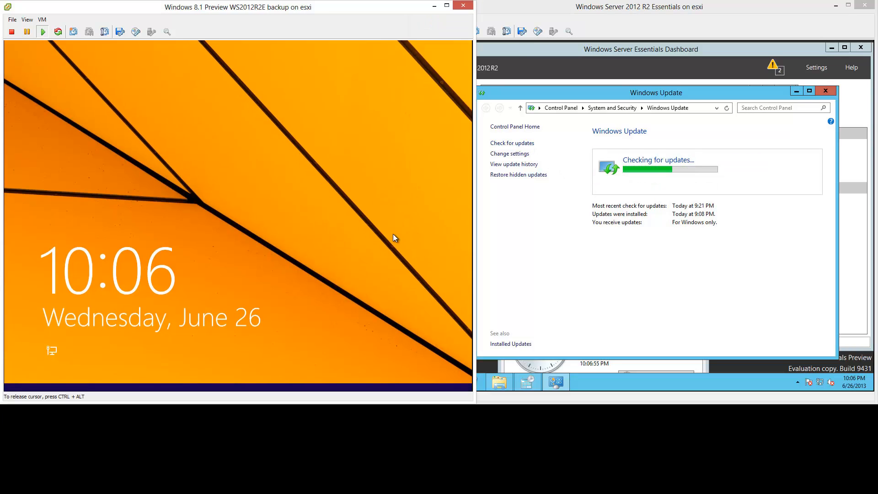
{"action": "type", "text": "••••••••••"}
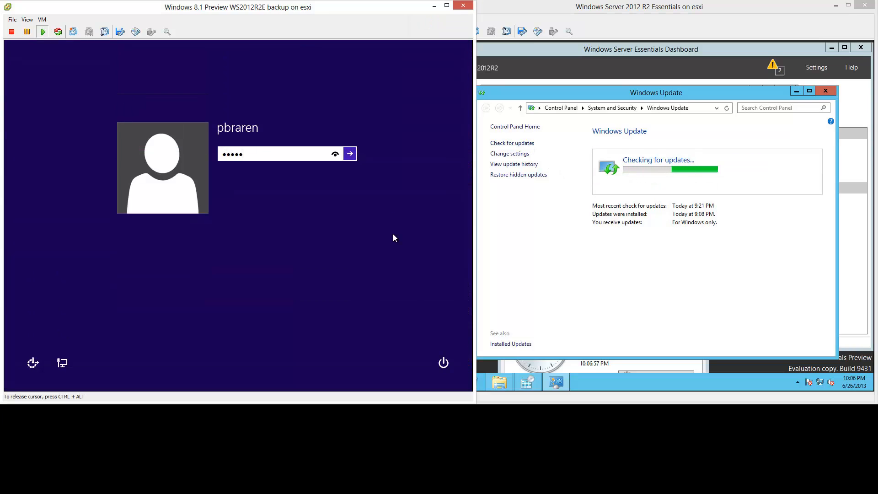
{"action": "key", "text": "Return"}
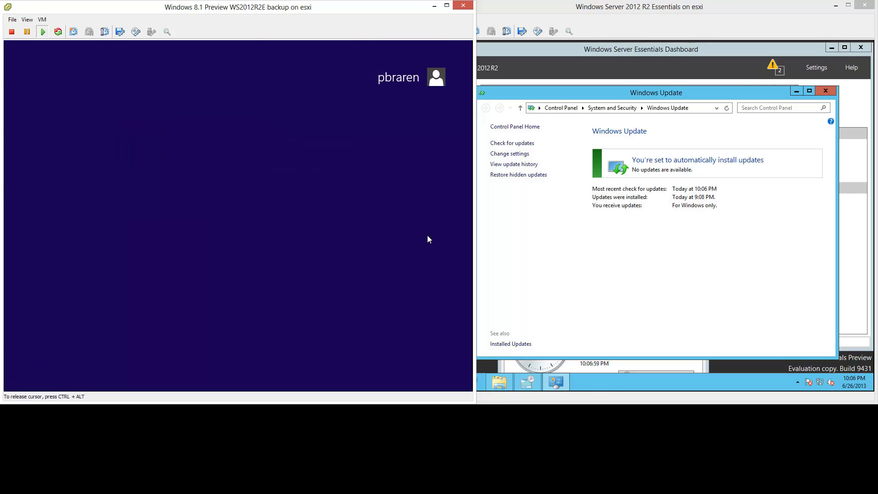
- Close the server's Windows Update window and Settings dialog
{"action": "left_click", "coordinate": [827, 92]}
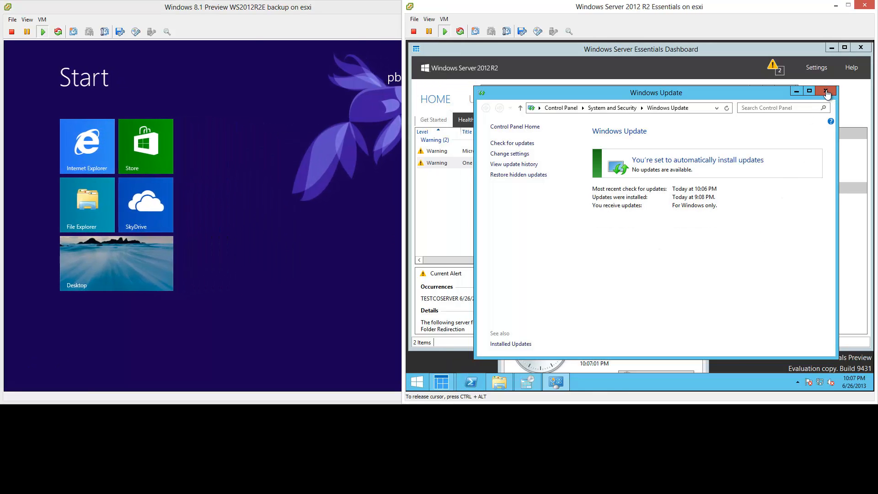
{"action": "left_click", "coordinate": [826, 93]}
{"action": "left_click", "coordinate": [788, 93]}
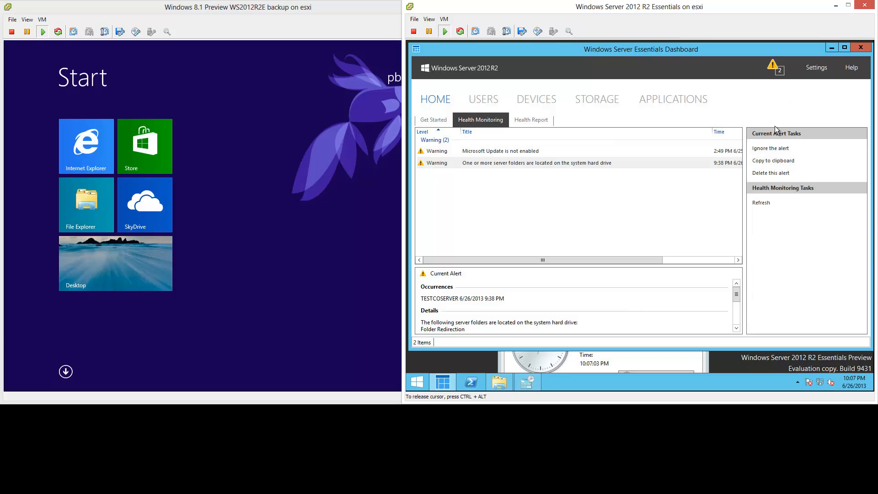
- Start another manual backup of windows81vm1 from the server's Devices list
{"action": "left_click", "coordinate": [538, 99]}
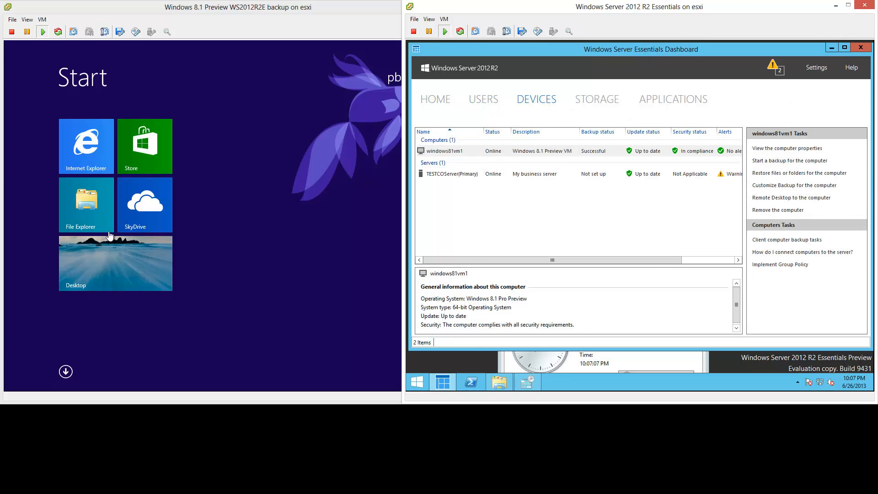
{"action": "left_click", "coordinate": [95, 259]}
{"action": "left_click", "coordinate": [602, 59]}
{"action": "left_click", "coordinate": [503, 151]}
{"action": "right_click", "coordinate": [502, 151]}
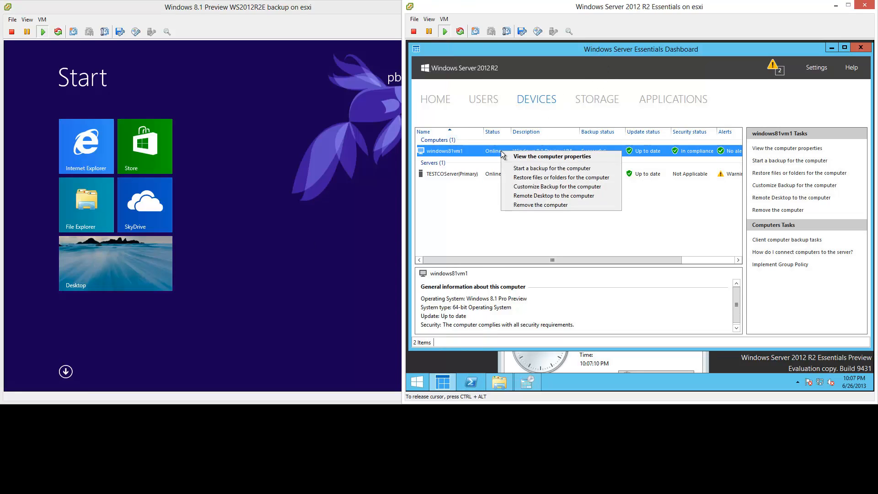
{"action": "left_click", "coordinate": [583, 169]}
{"action": "left_click", "coordinate": [521, 115]}
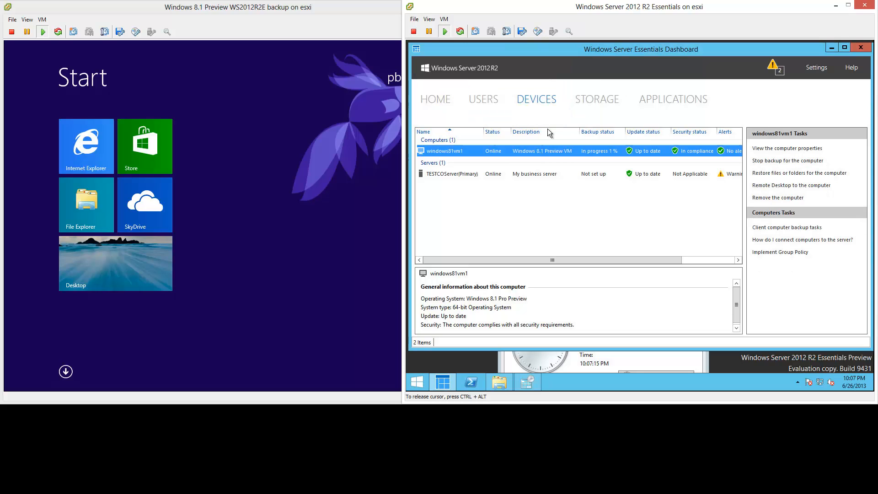
- Open the Windows 8.1 desktop and check the hidden notification-area icons
{"action": "left_click", "coordinate": [114, 282]}
{"action": "left_click", "coordinate": [117, 274]}
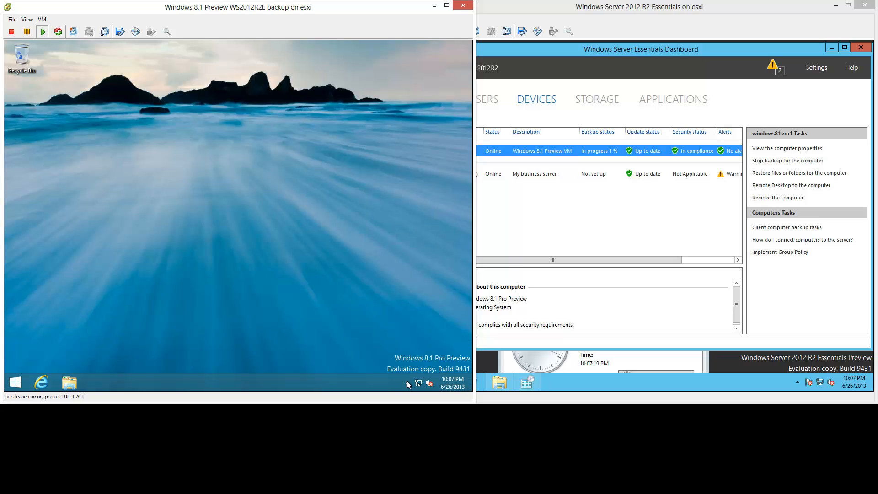
{"action": "key", "text": "ctrl+alt"}
{"action": "left_click", "coordinate": [447, 353]}
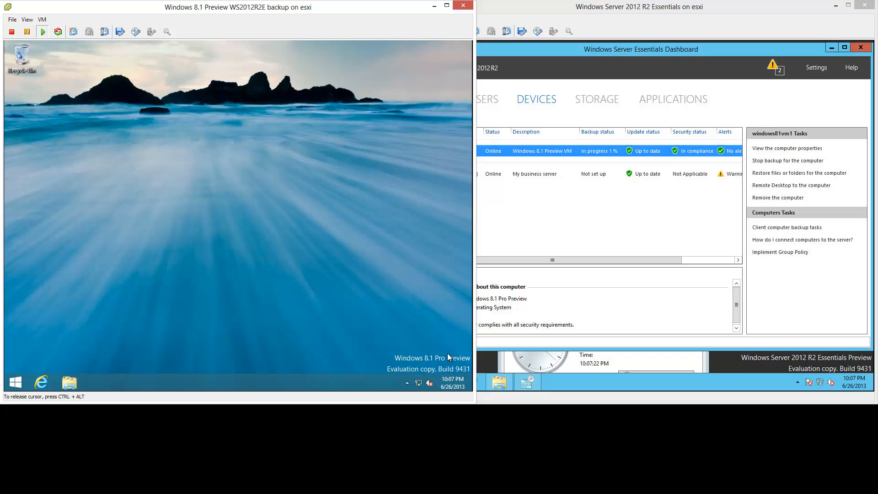
{"action": "left_click", "coordinate": [406, 383]}
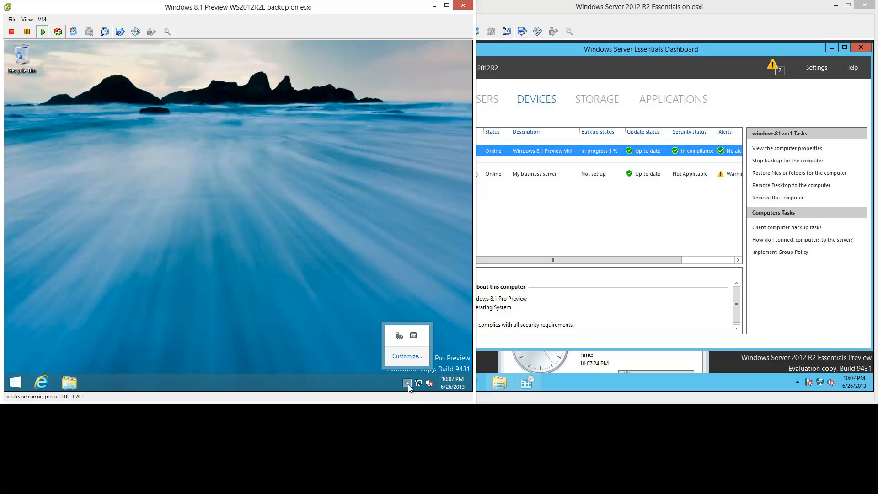
{"action": "left_click", "coordinate": [217, 291]}
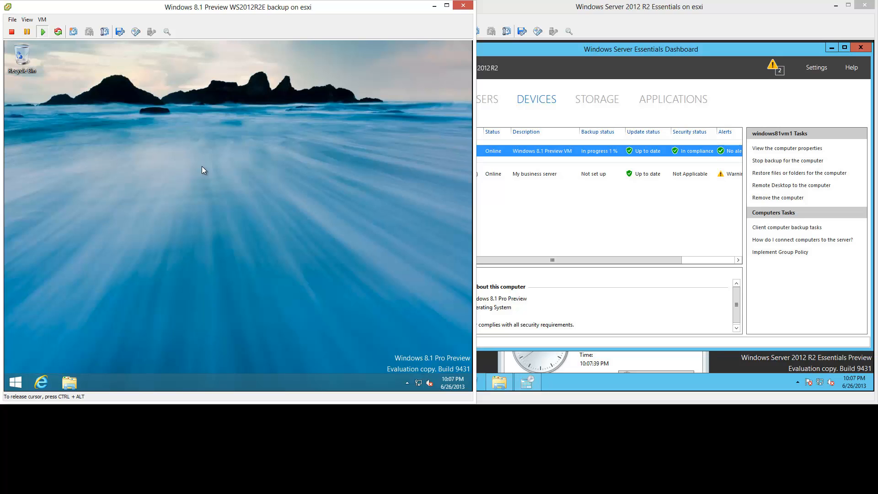
- Watch disk activity in Task Manager's Performance tab during the backup, then minimize it
{"action": "right_click", "coordinate": [248, 384]}
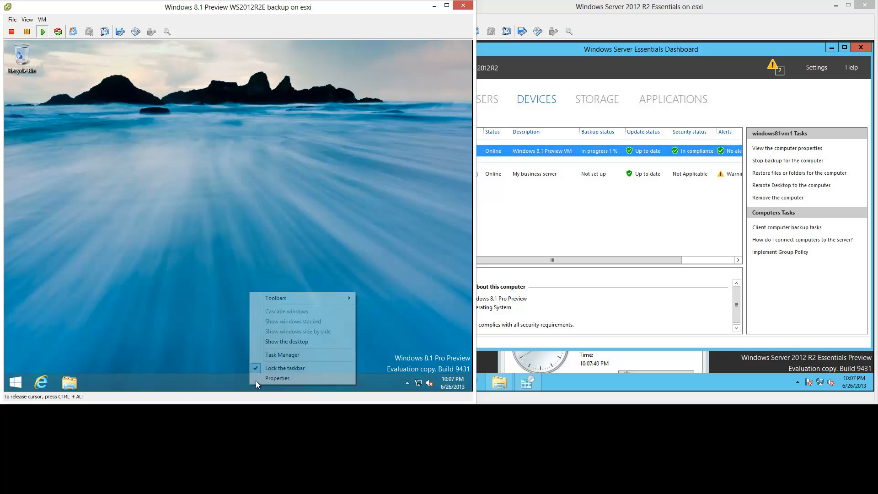
{"action": "left_click", "coordinate": [271, 356]}
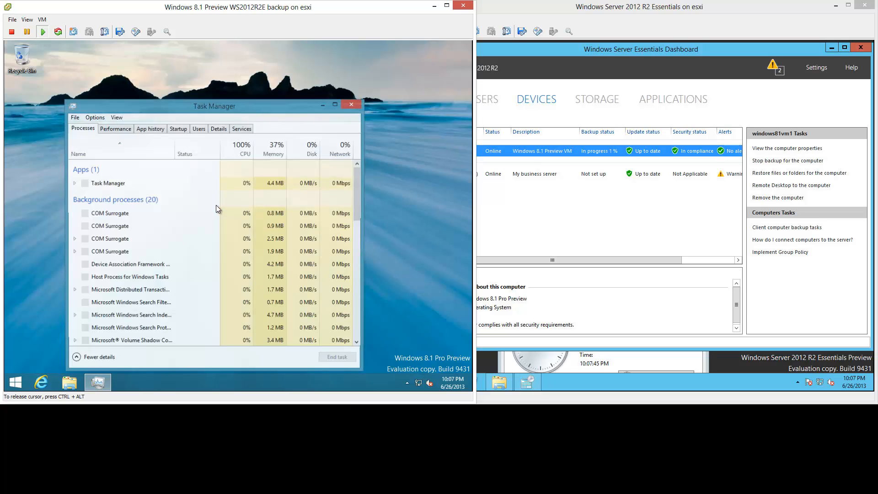
{"action": "left_click", "coordinate": [121, 127]}
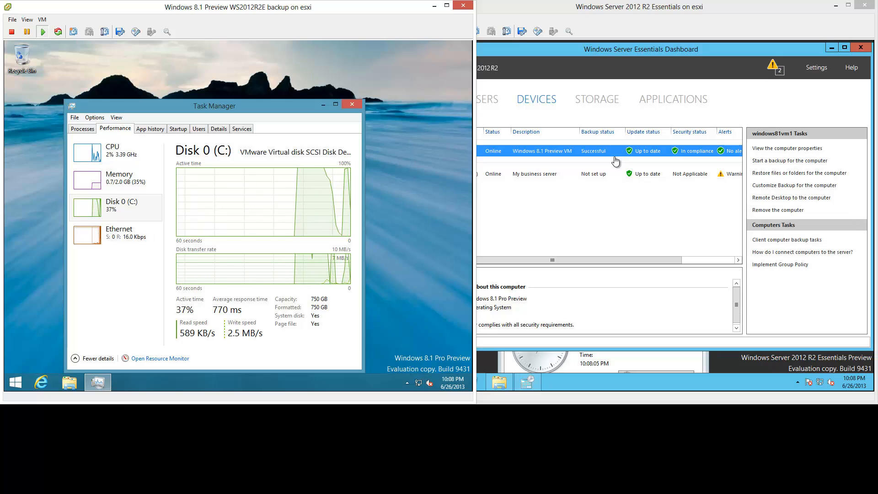
{"action": "left_click", "coordinate": [323, 106]}
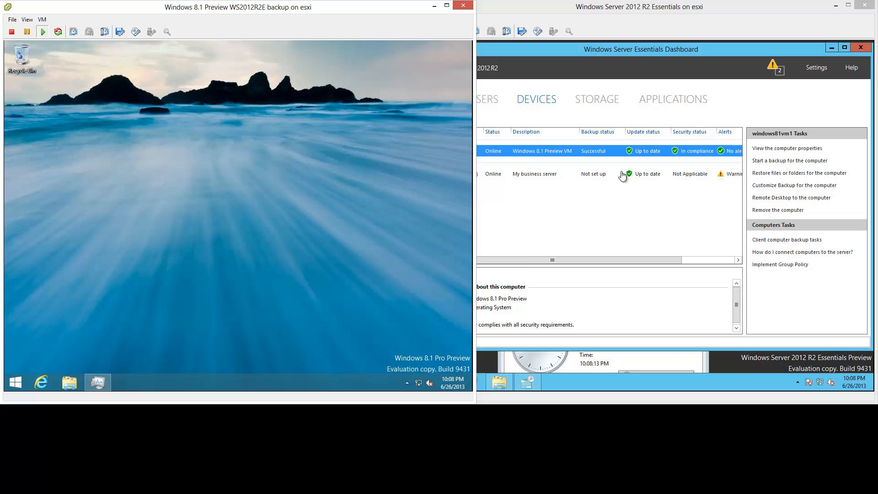
- Show the Start screen on both the Windows 8.1 and server VMs
{"action": "key", "text": "super"}
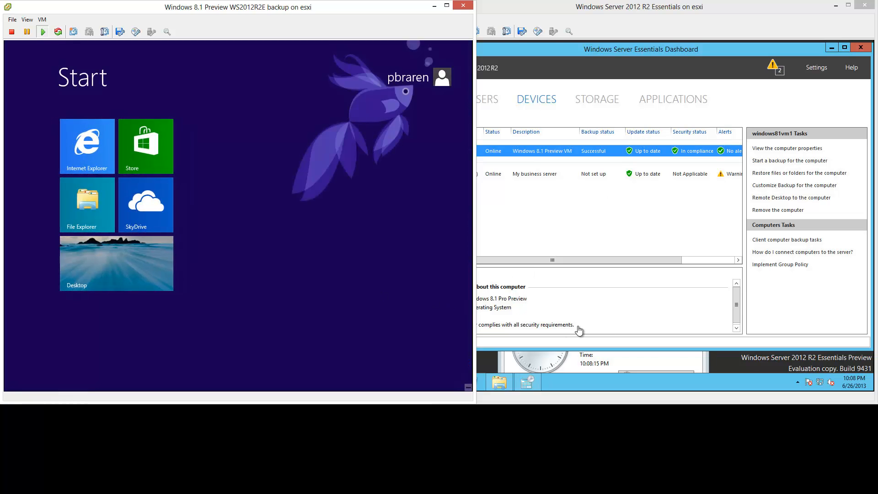
{"action": "left_click", "coordinate": [743, 369]}
{"action": "key", "text": "super"}
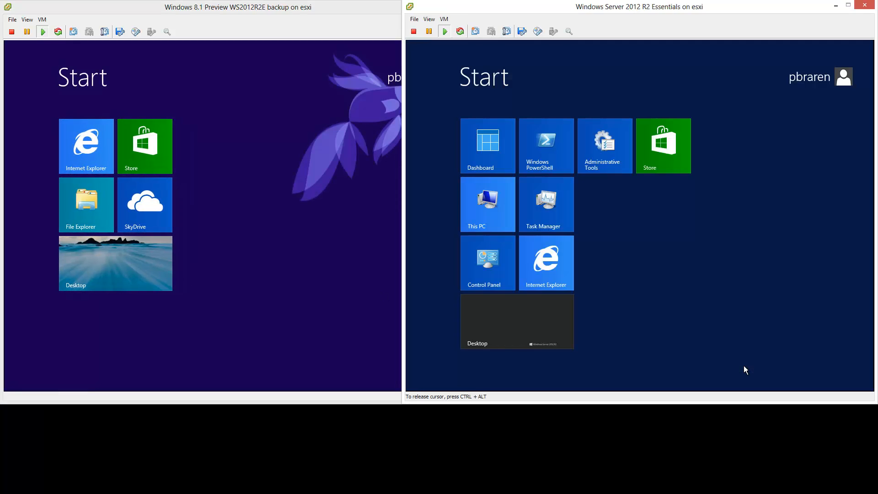